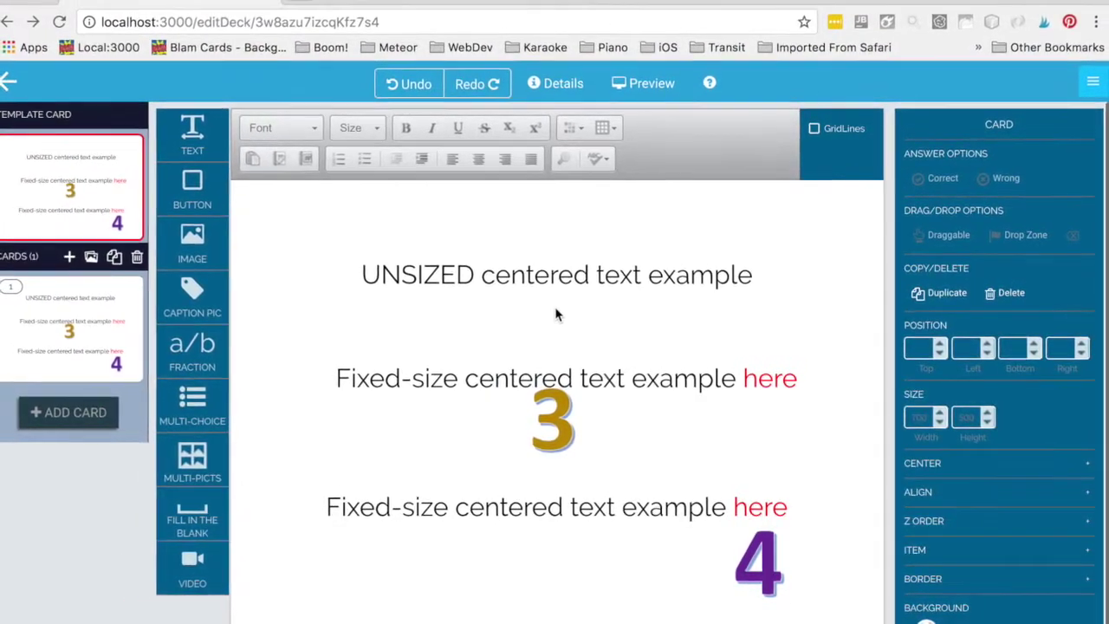
# Switch to Safari to view the deck's template card there.
pyautogui.click(566, 278)
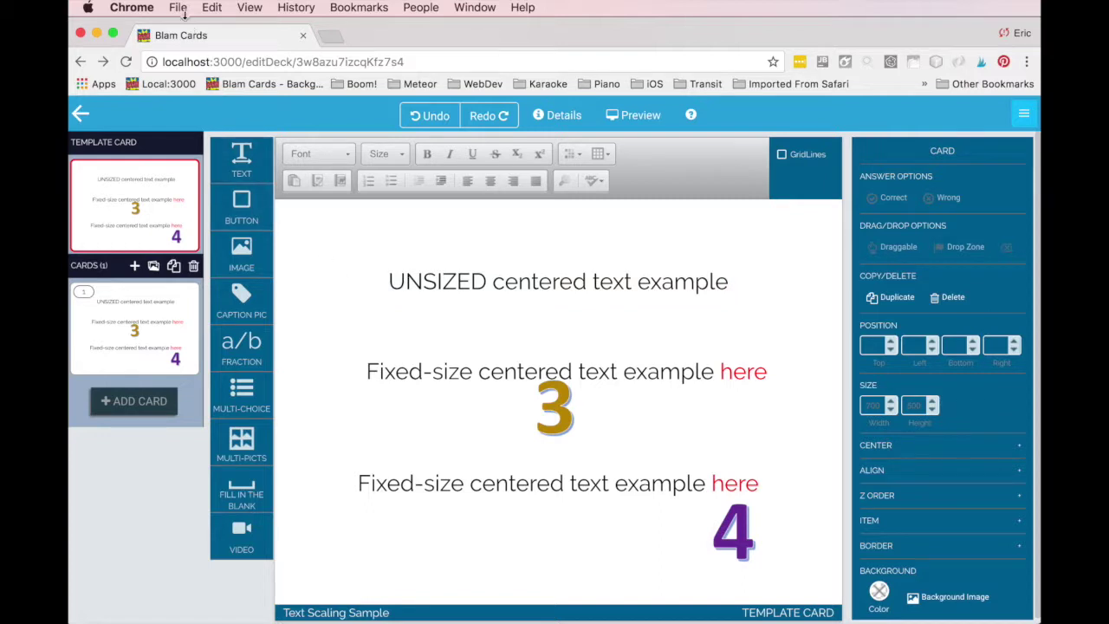
pyautogui.click(121, 7)
pyautogui.click(120, 7)
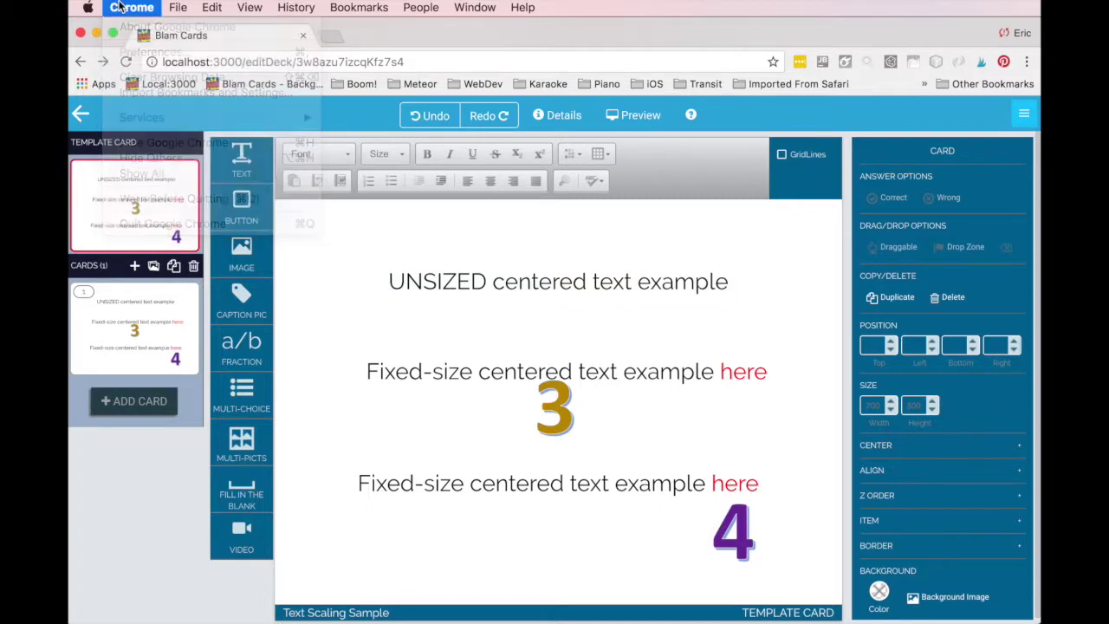
pyautogui.press('super+Tab')
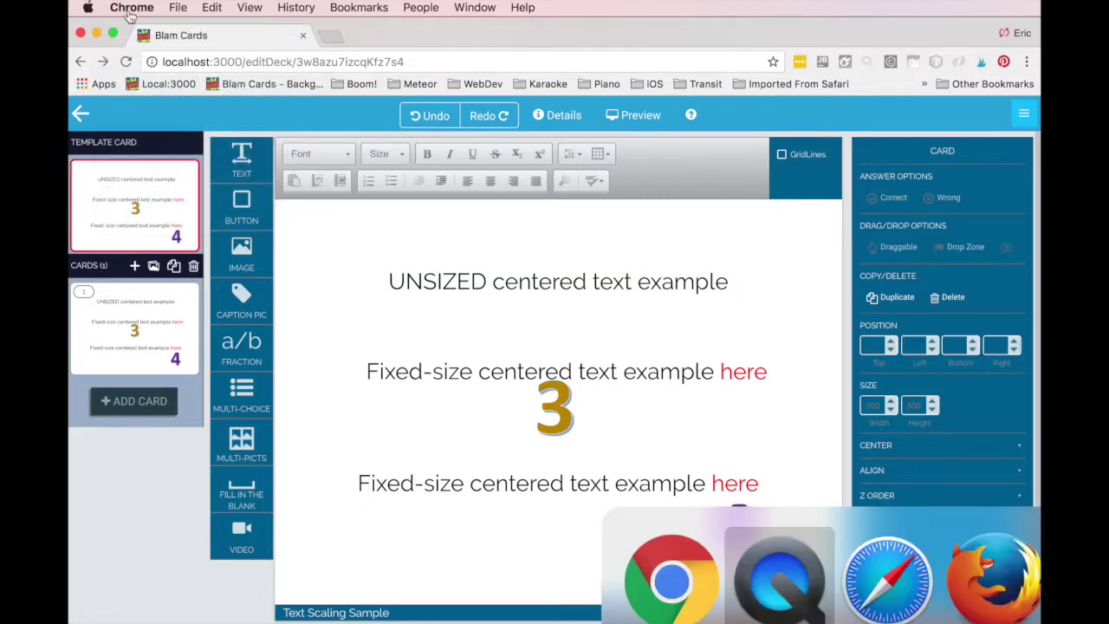
pyautogui.press('super+Tab')
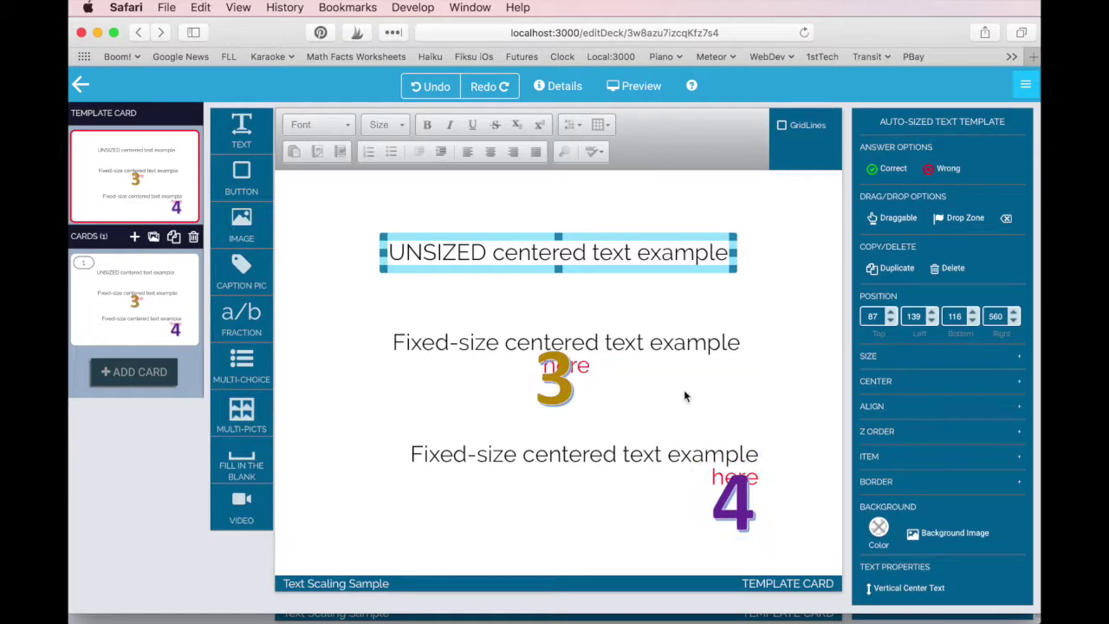
# Shift the gold 3 image slightly right and down, and move the purple 4 image to about top 361, left 558.
pyautogui.moveTo(573, 382)
pyautogui.mouseDown()
pyautogui.moveTo(680, 413)
pyautogui.moveTo(577, 387)
pyautogui.mouseUp()
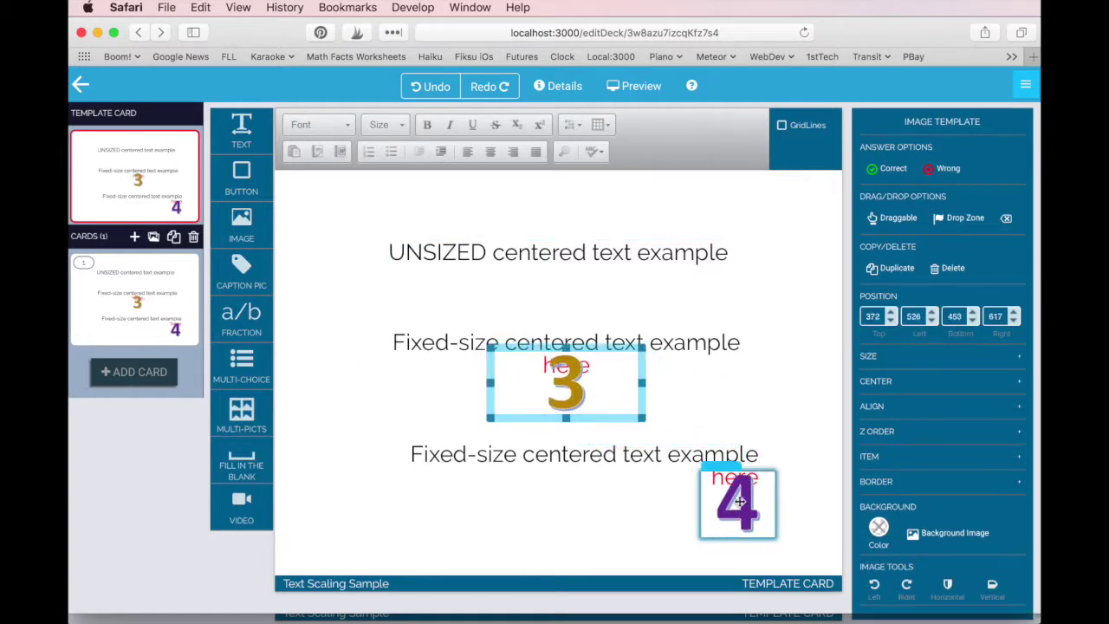
pyautogui.moveTo(719, 501); pyautogui.dragTo(749, 492)
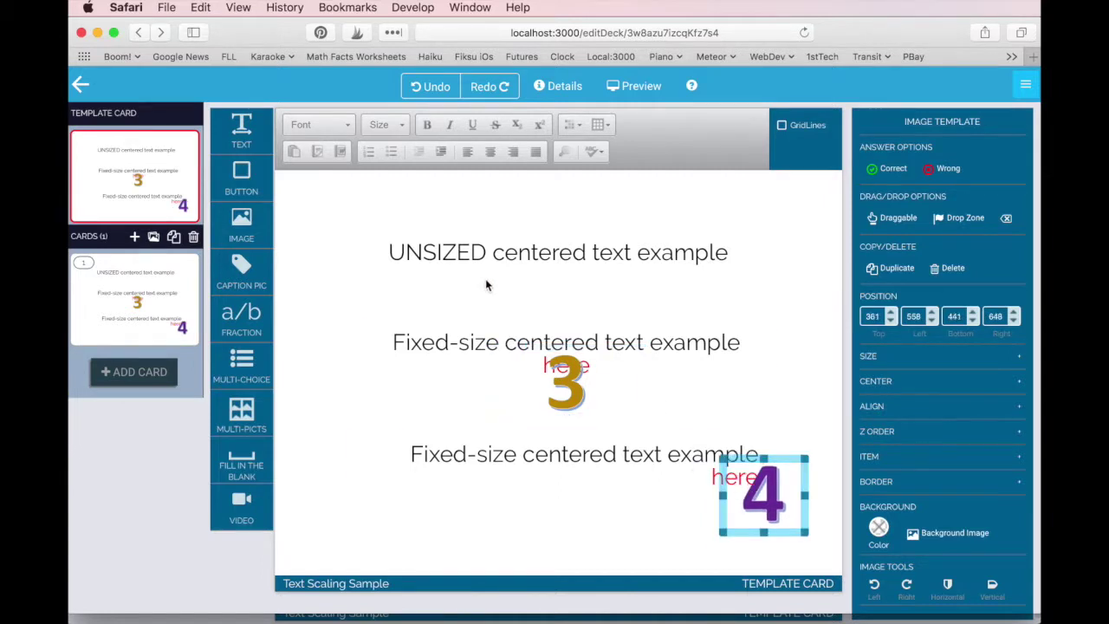
# Switch to Firefox and move the purple 4 image to about top 325, left 593.
pyautogui.press('super+Tab')
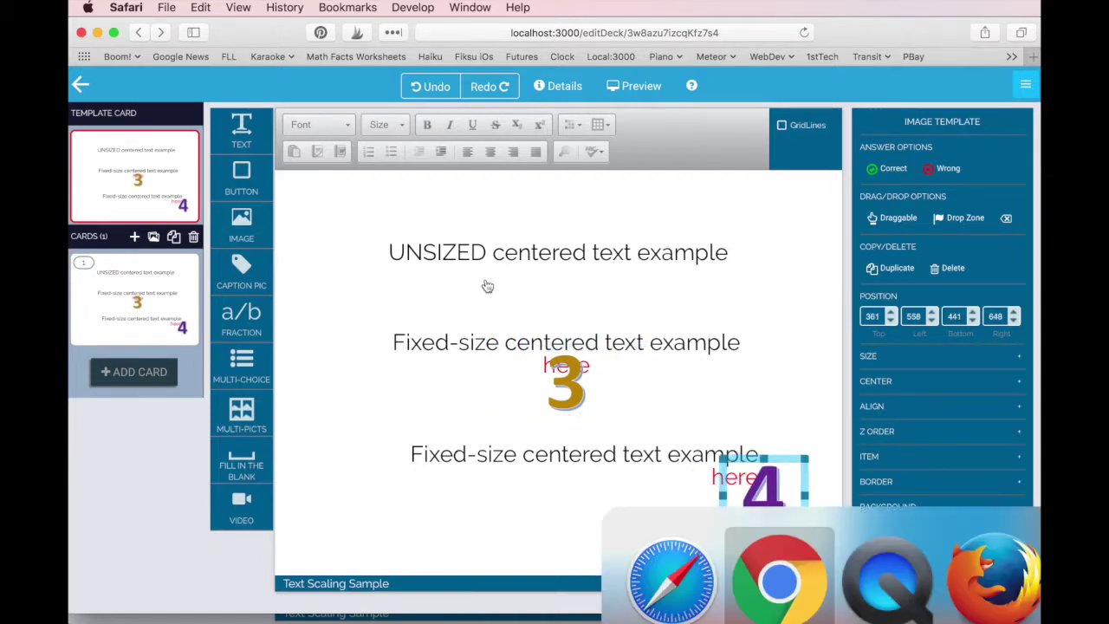
pyautogui.press('super+Tab')
pyautogui.press('super+Tab')
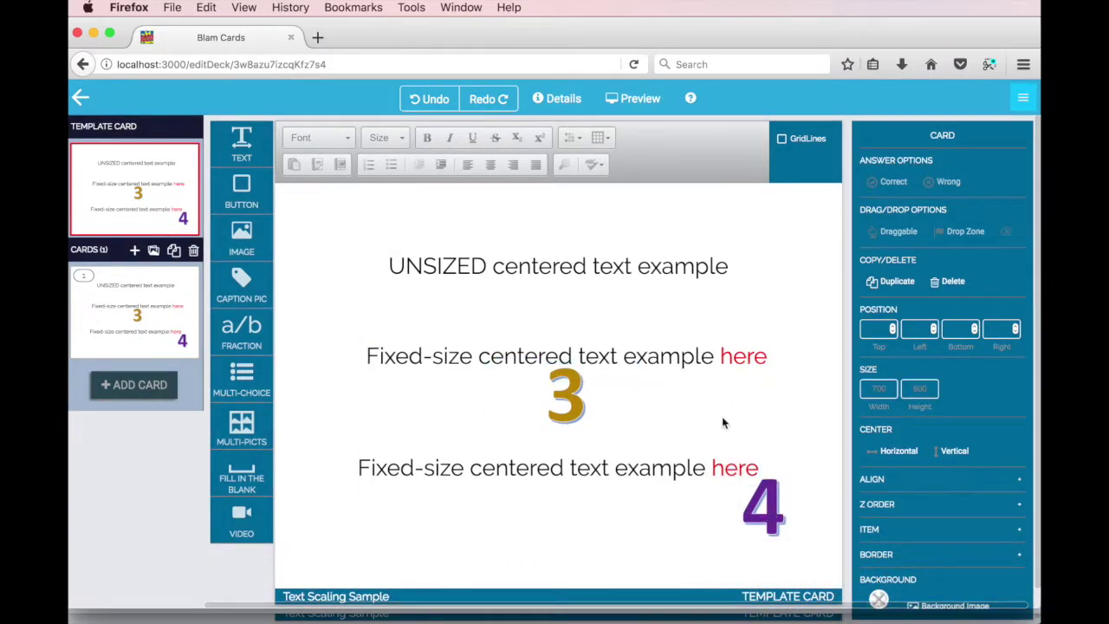
pyautogui.moveTo(769, 509); pyautogui.dragTo(794, 479)
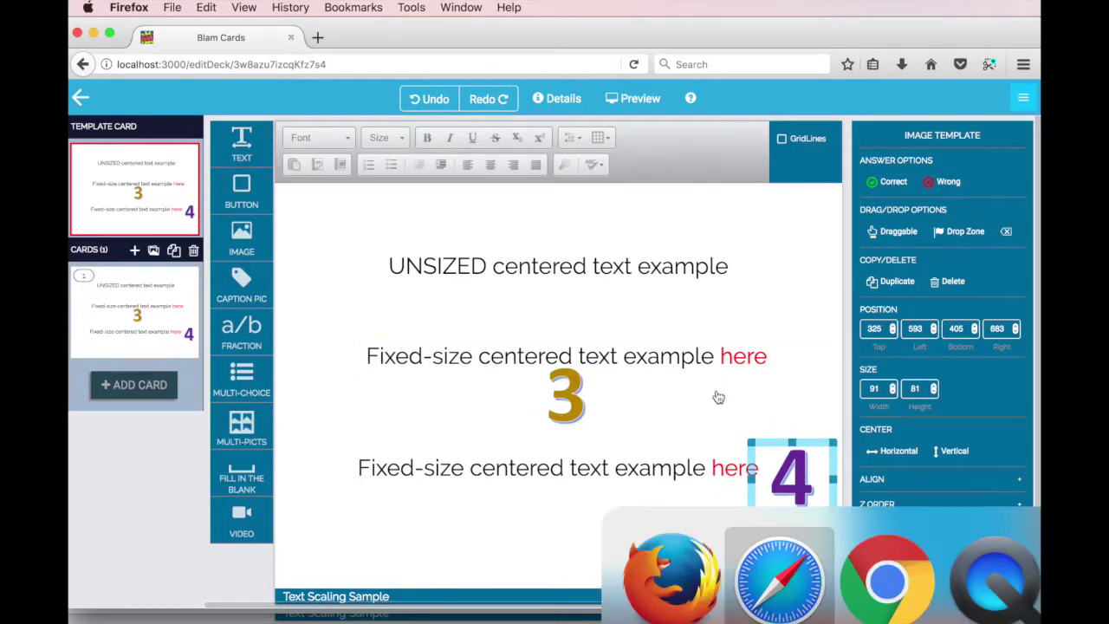
# Switch to the iPhone Simulator and view the card in both landscape and portrait orientation.
pyautogui.press('super+Tab')
pyautogui.press('super+Tab')
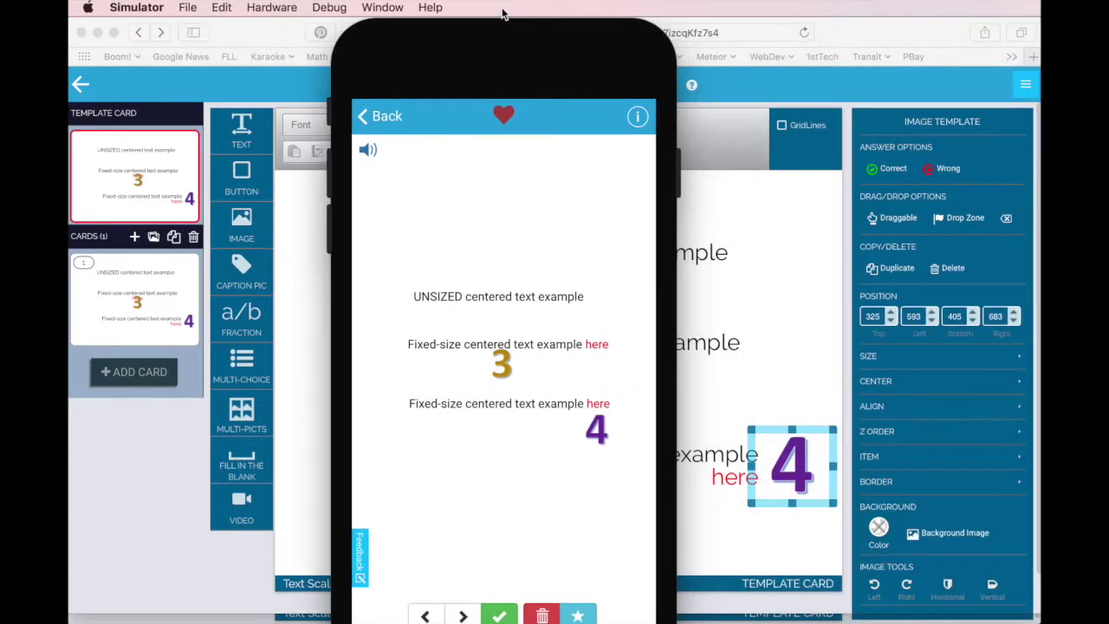
pyautogui.press('super+Left')
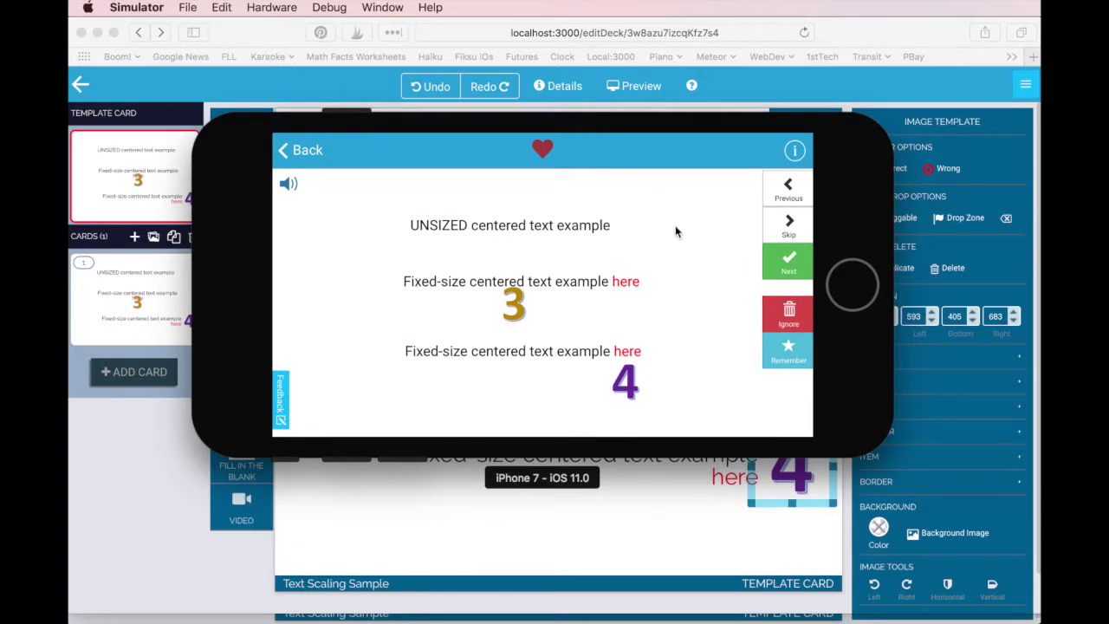
pyautogui.press('super+Right')
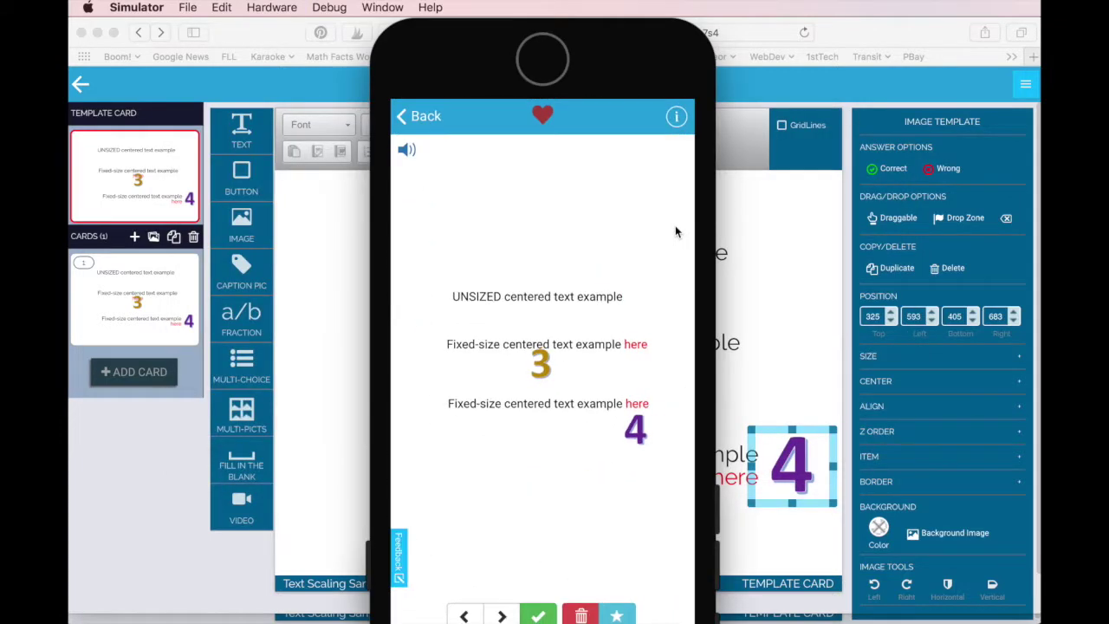
pyautogui.press('super+Right')
pyautogui.press('super+Left')
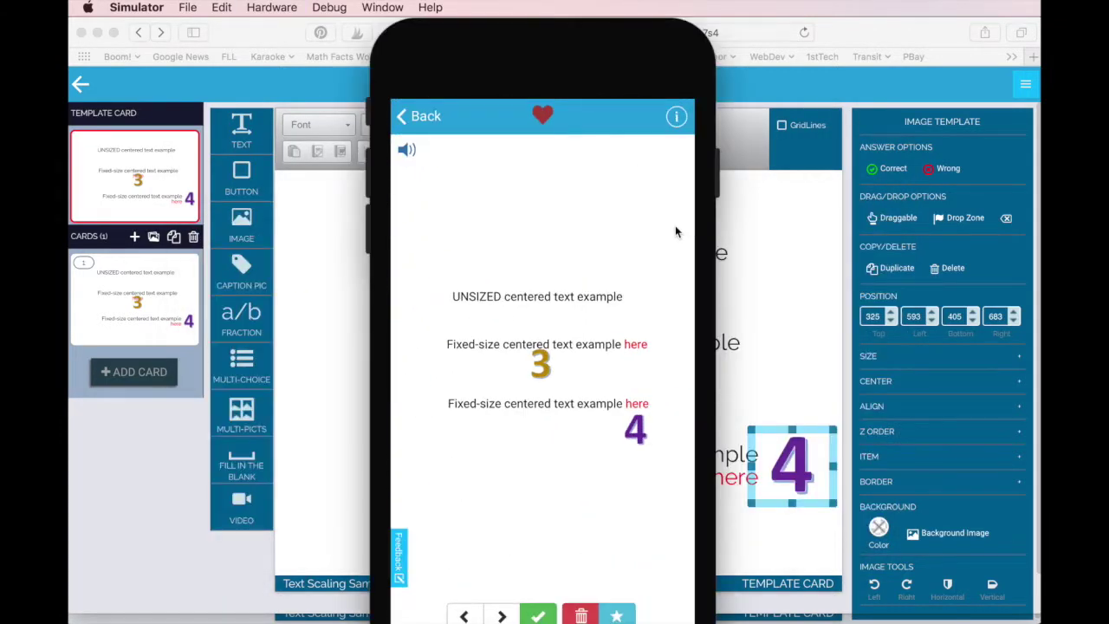
# Move the Simulator out of the way and select the UNSIZED centered text box in Safari.
pyautogui.moveTo(476, 60); pyautogui.dragTo(1108, 140)
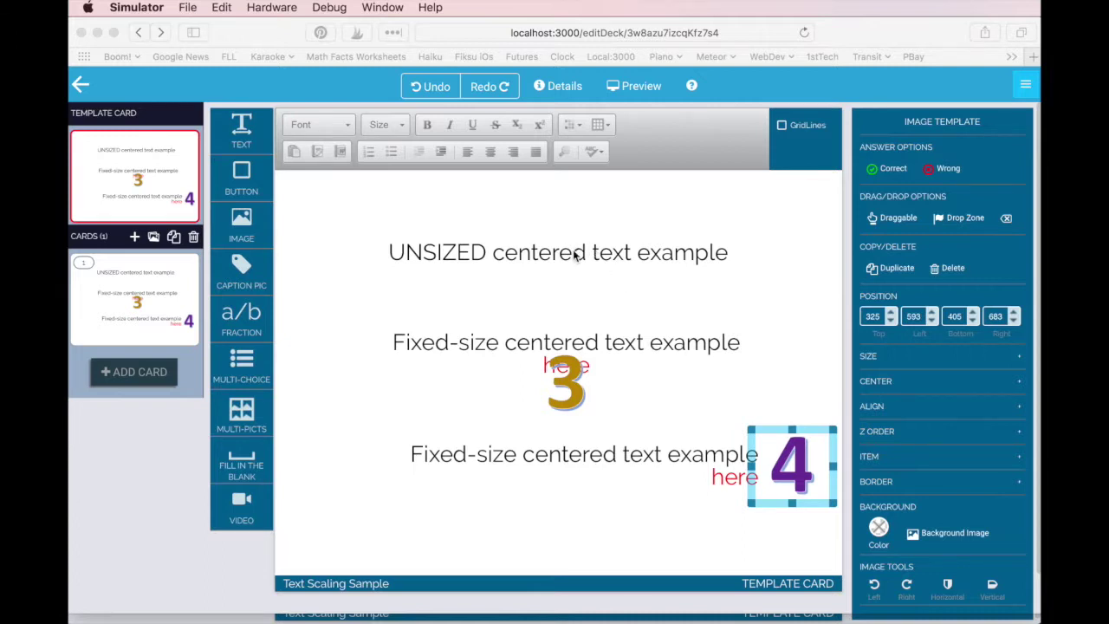
pyautogui.click(475, 259)
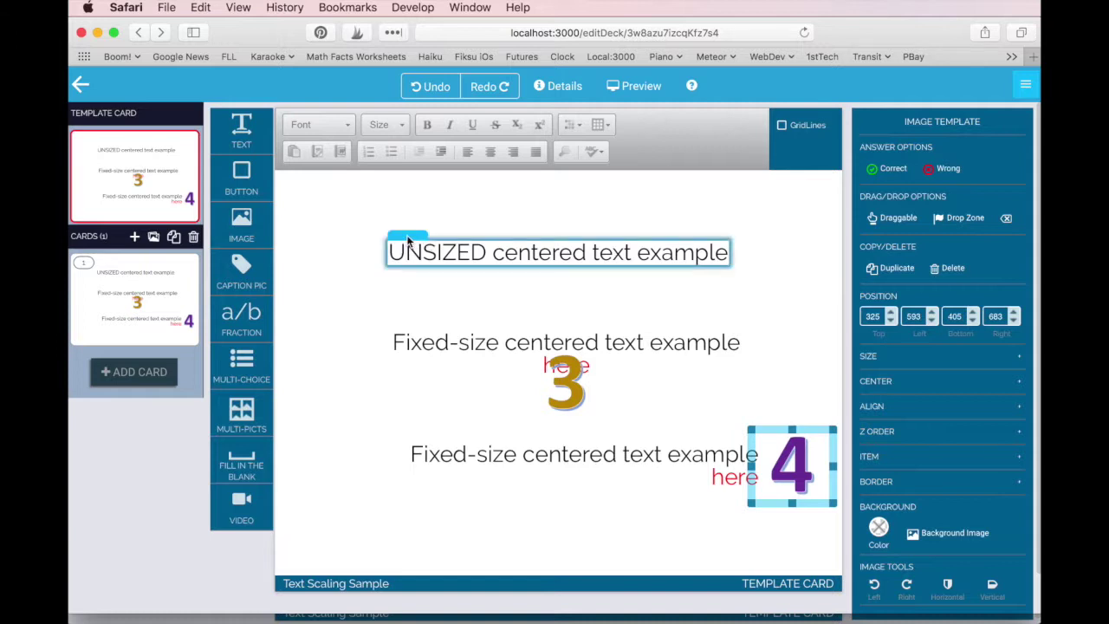
pyautogui.click(407, 237)
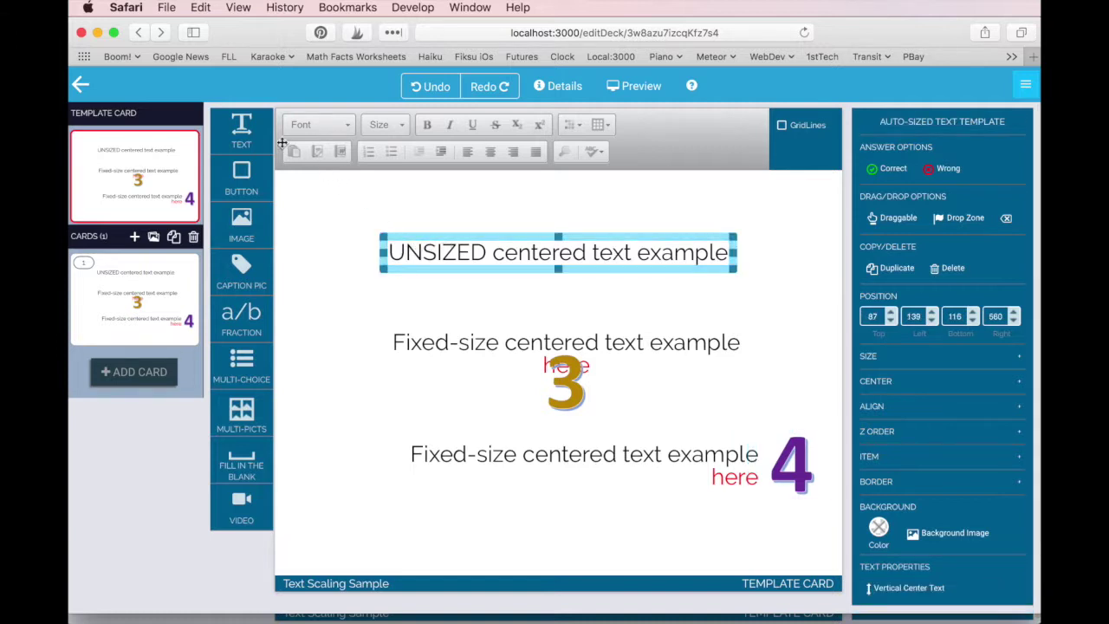
# Add a text box above the UNSIZED text and replace its word "edit" with "ee e e tt".
pyautogui.moveTo(243, 129); pyautogui.dragTo(422, 199)
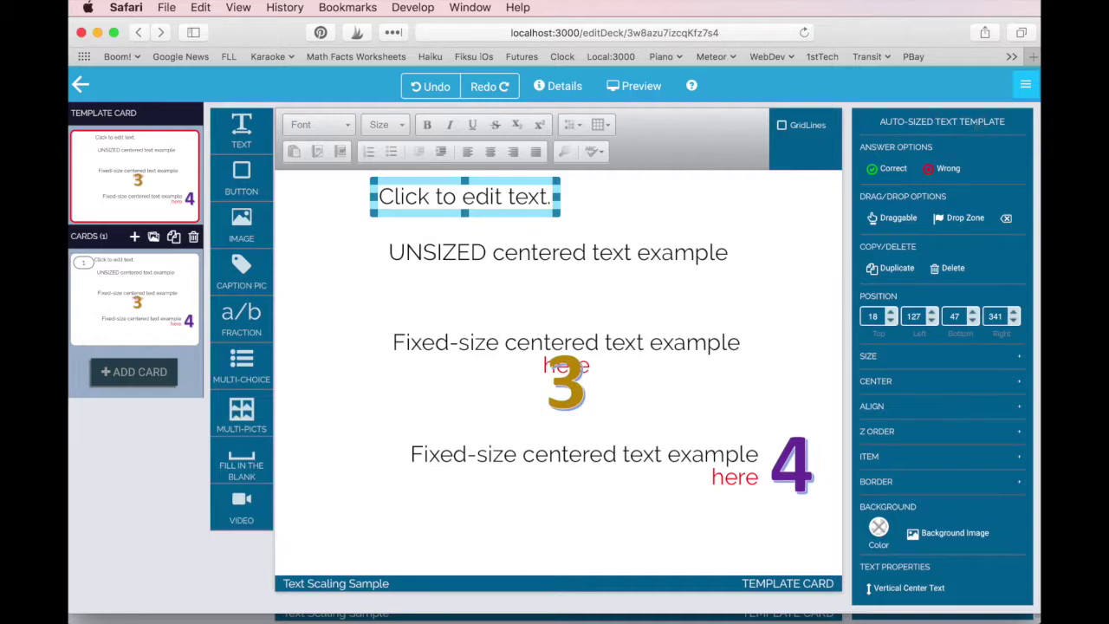
pyautogui.click(499, 198)
pyautogui.doubleClick(499, 197)
pyautogui.press('BackSpace')
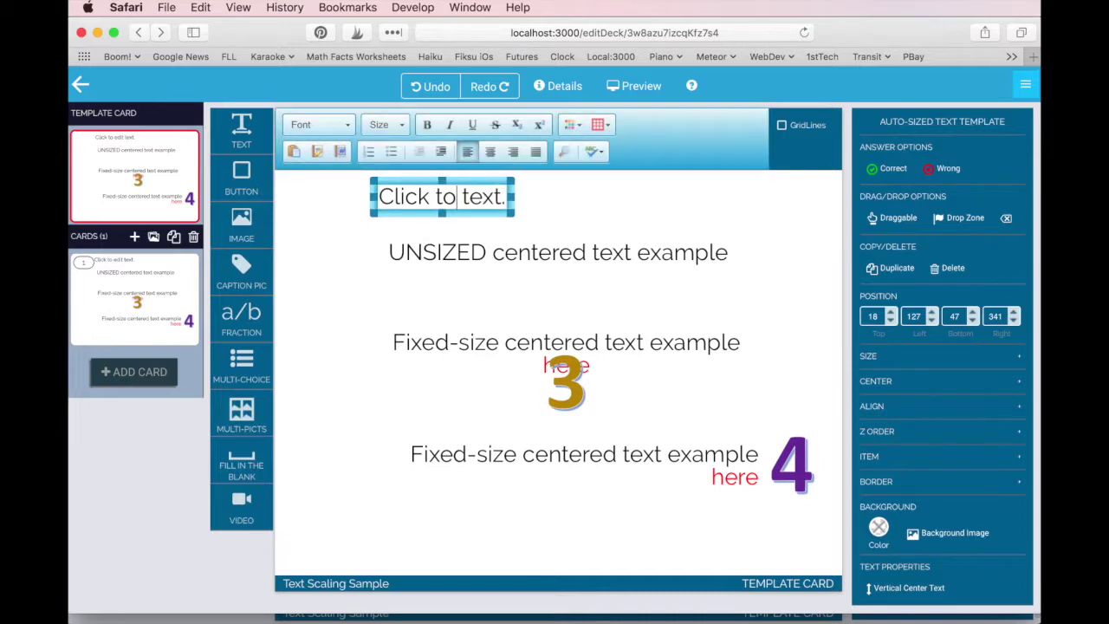
pyautogui.write('ee e e ')
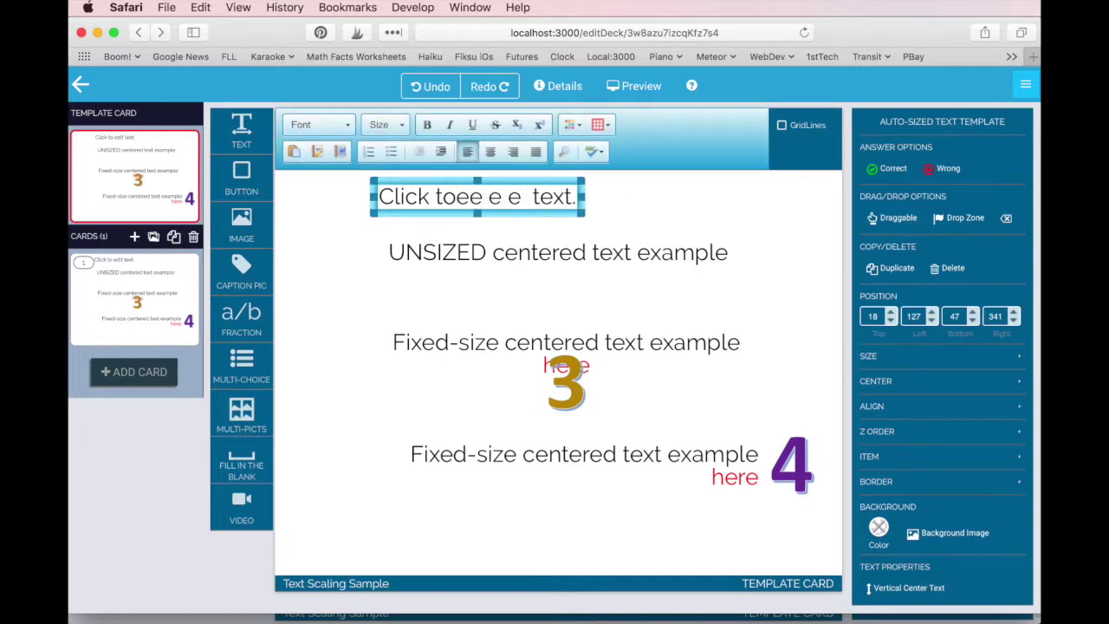
pyautogui.write('tt')
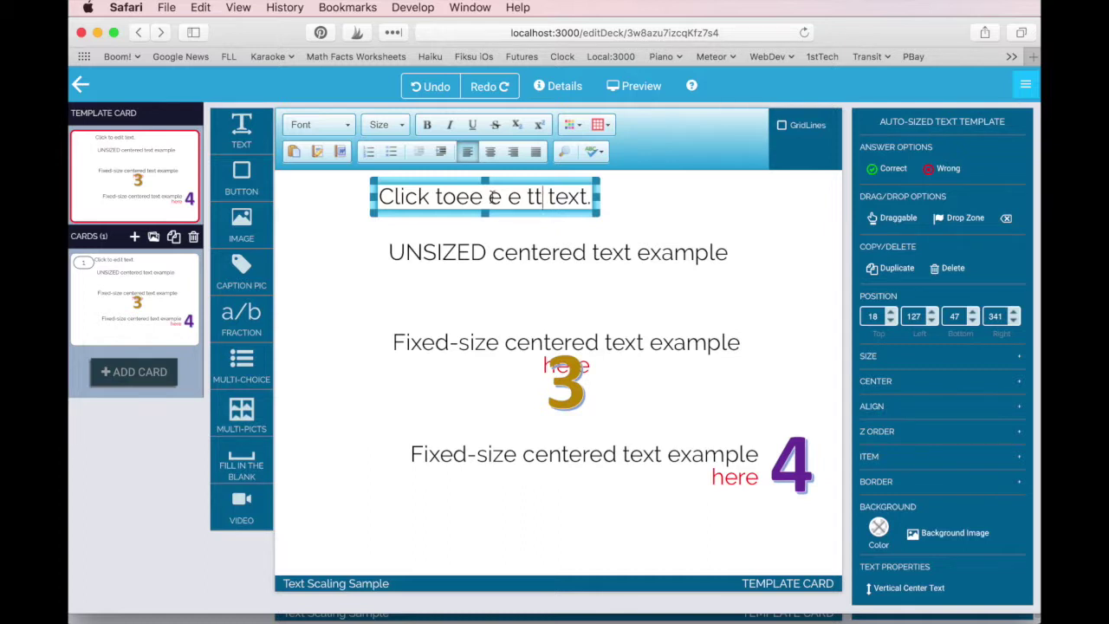
# Select the word "centered" in the UNSIZED text, and delete the test text box above it.
pyautogui.click(575, 260)
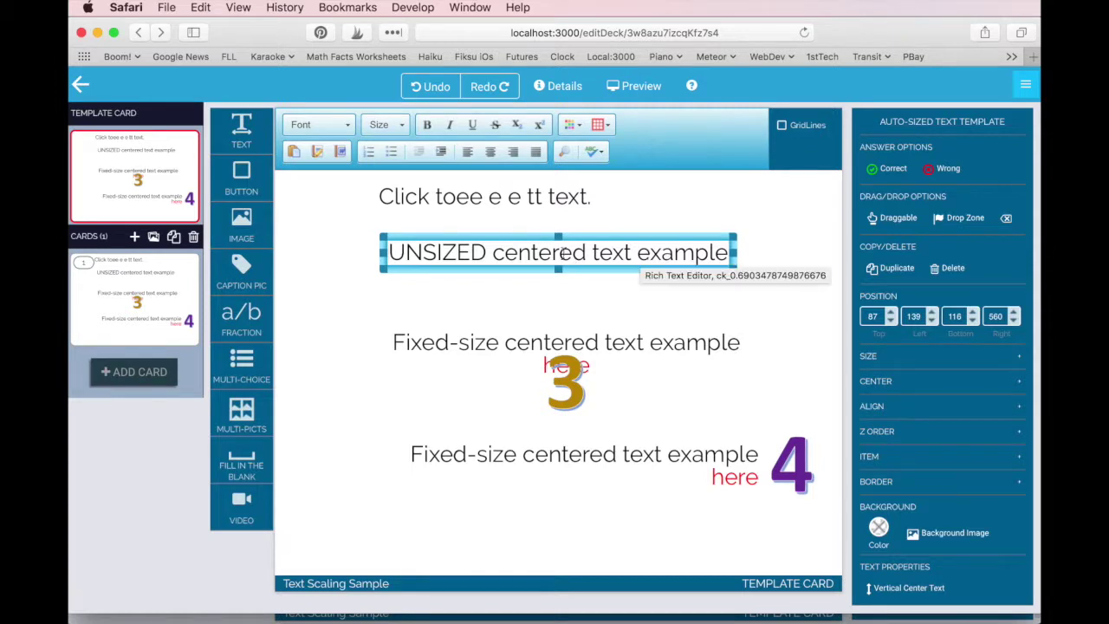
pyautogui.doubleClick(550, 253)
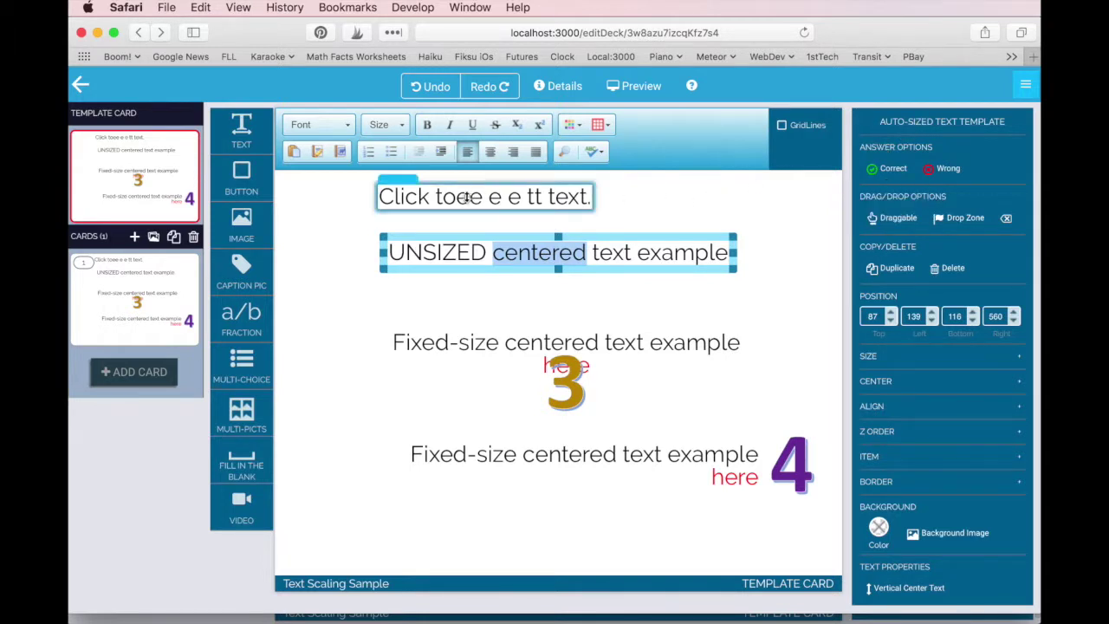
pyautogui.click(397, 179)
pyautogui.press('Delete')
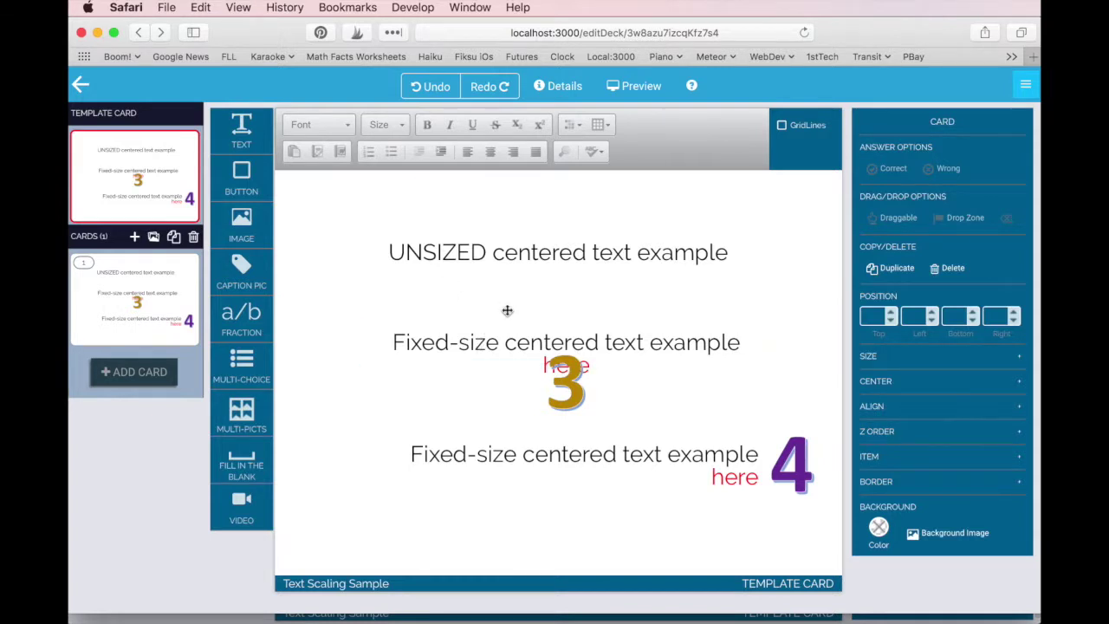
# Switch to Chrome and enlarge the UNSIZED text box to about 465 wide by 57 high.
pyautogui.press('super+Tab')
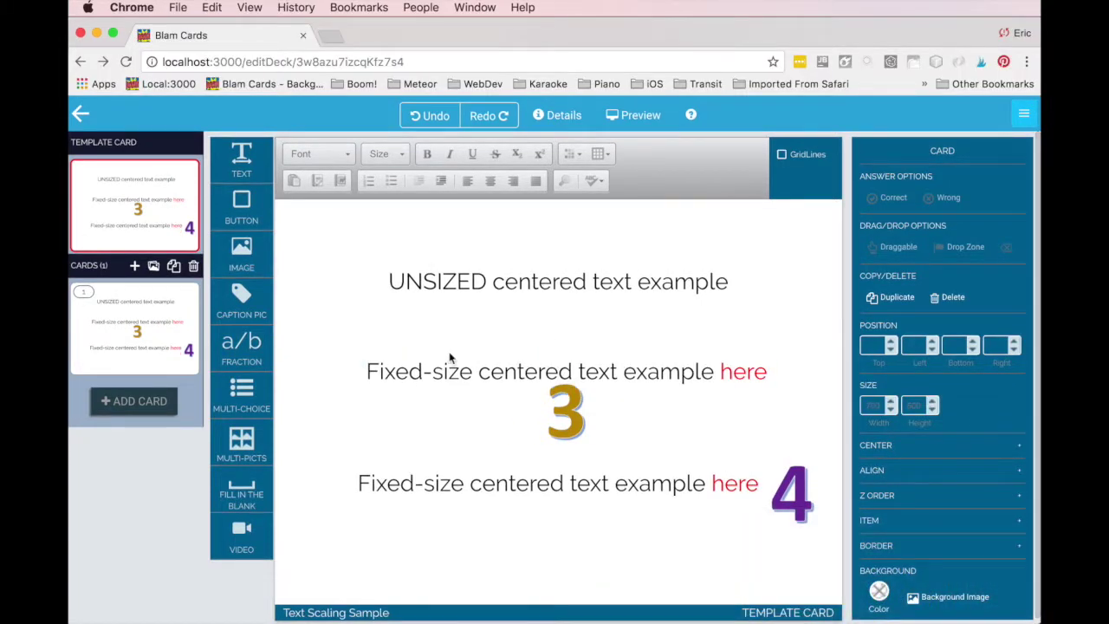
pyautogui.click(390, 358)
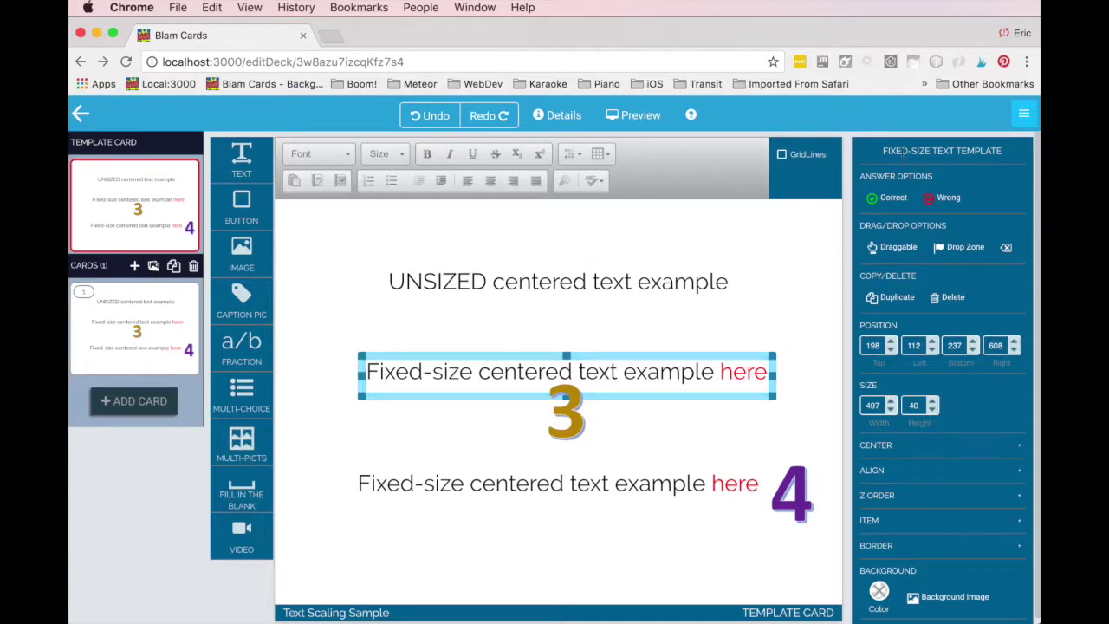
pyautogui.click(428, 273)
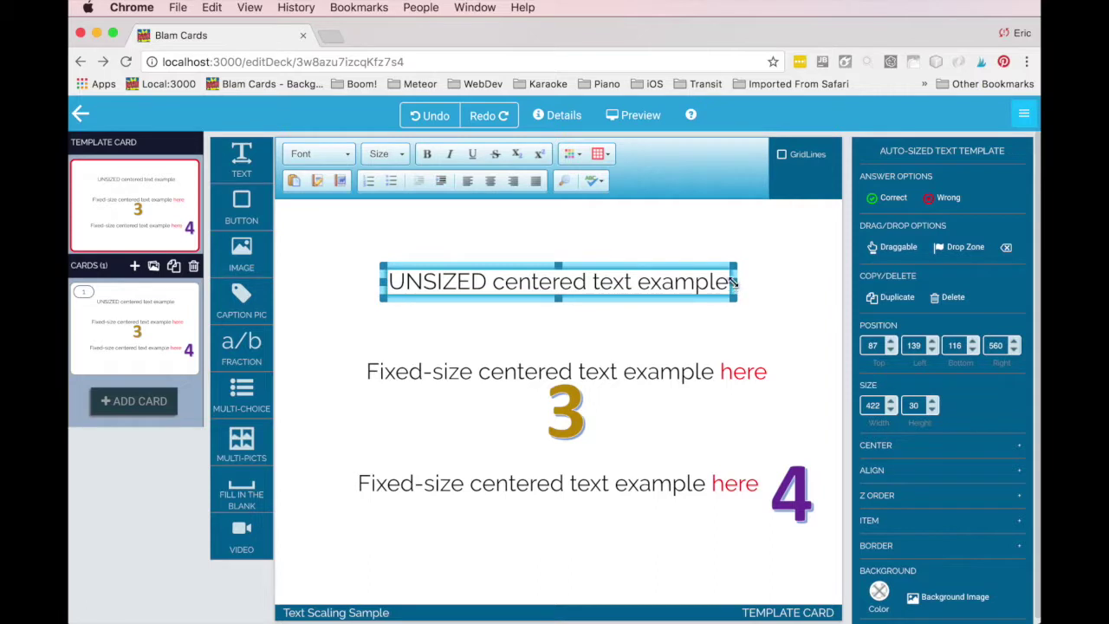
pyautogui.moveTo(735, 281); pyautogui.dragTo(760, 301)
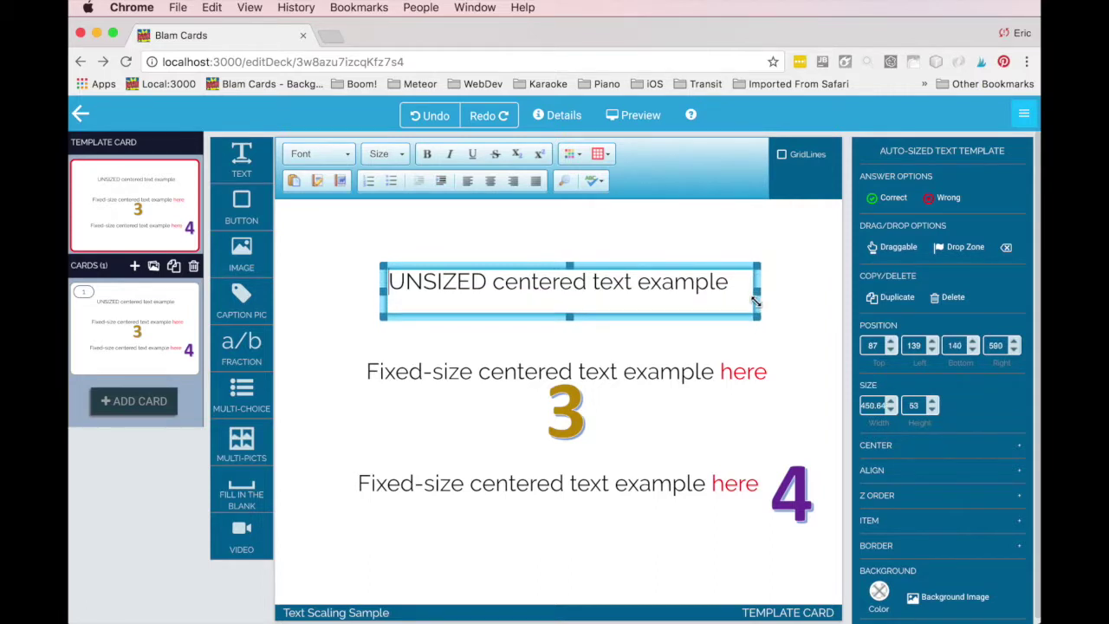
pyautogui.moveTo(755, 300); pyautogui.dragTo(769, 299)
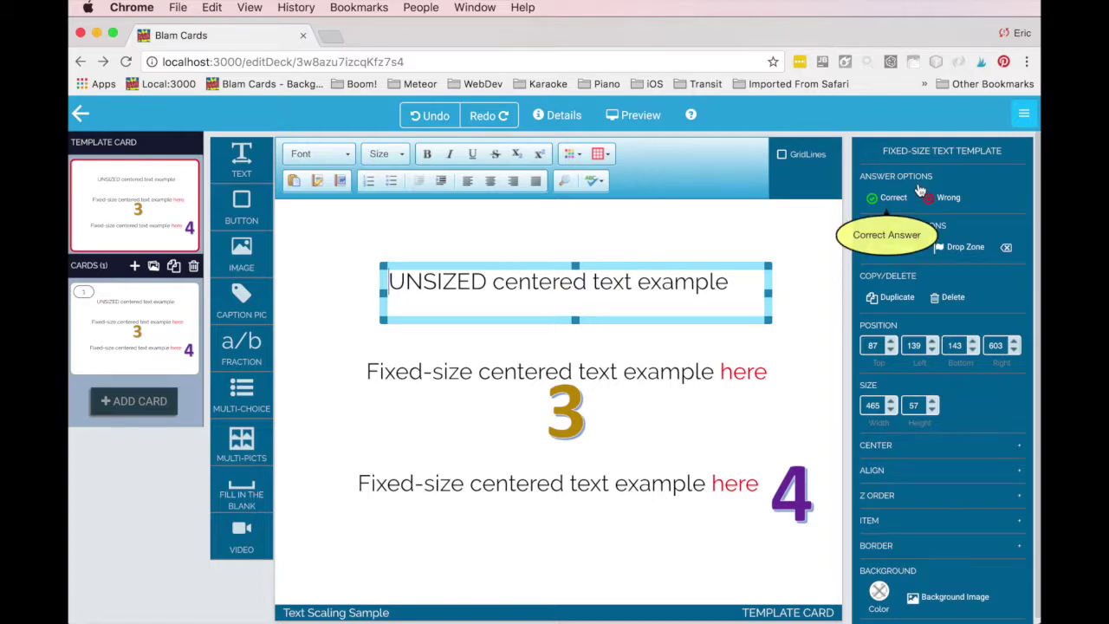
# Move the UNSIZED text box to about top 63, left 122 and narrow it to about 423 wide.
pyautogui.moveTo(560, 263)
pyautogui.mouseDown()
pyautogui.moveTo(527, 243)
pyautogui.moveTo(547, 244)
pyautogui.mouseUp()
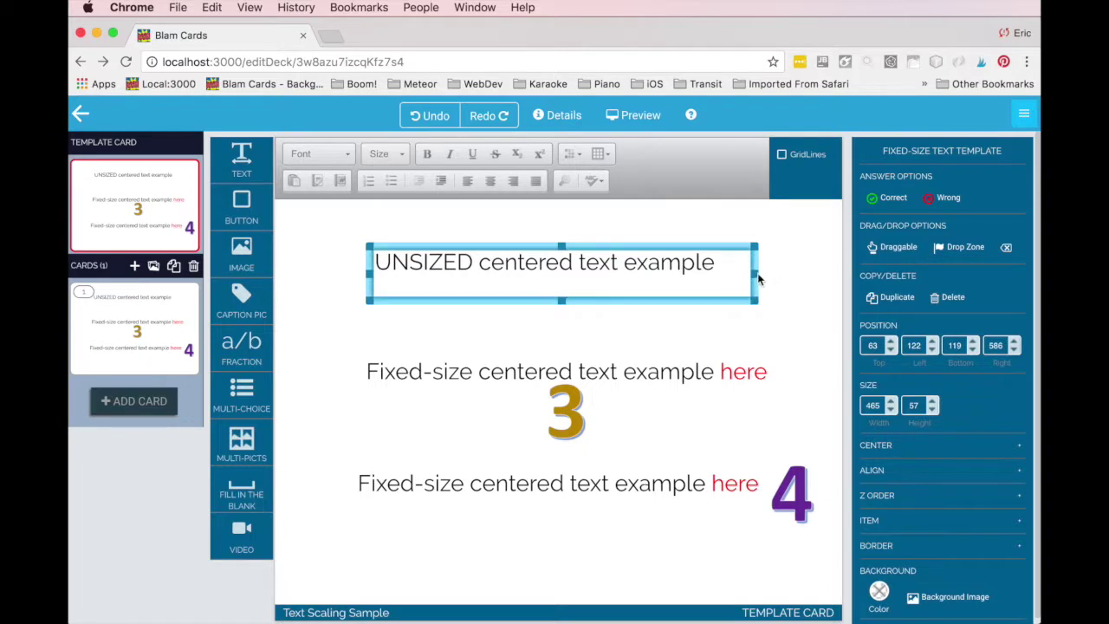
pyautogui.moveTo(757, 275); pyautogui.dragTo(725, 275)
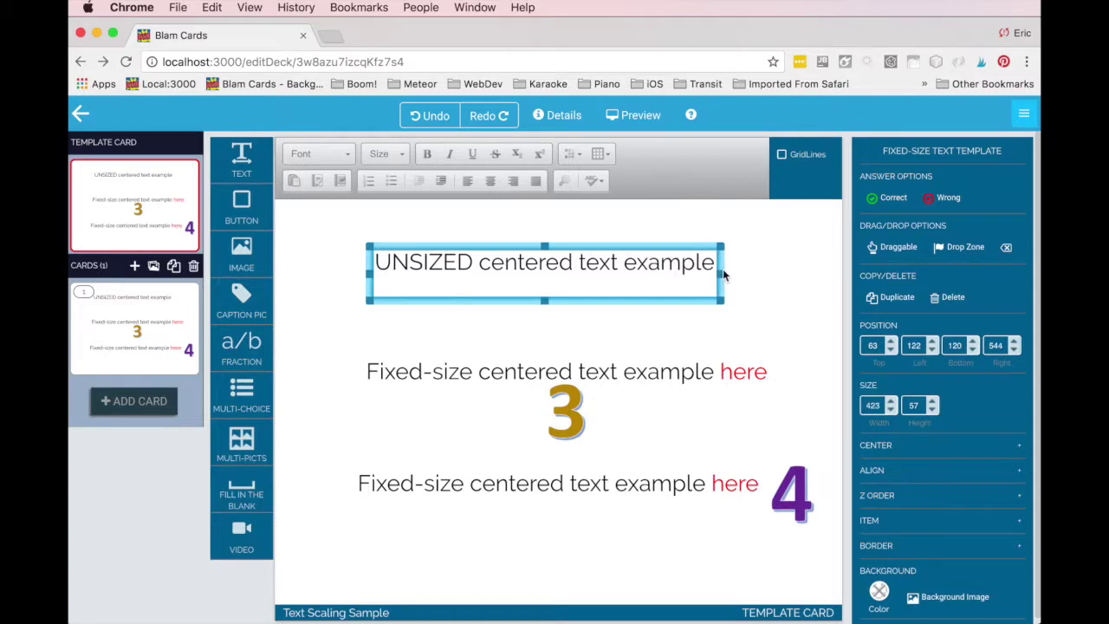
# Set the width of the middle fixed-size text box to 559 and center it horizontally on the card.
pyautogui.click(695, 374)
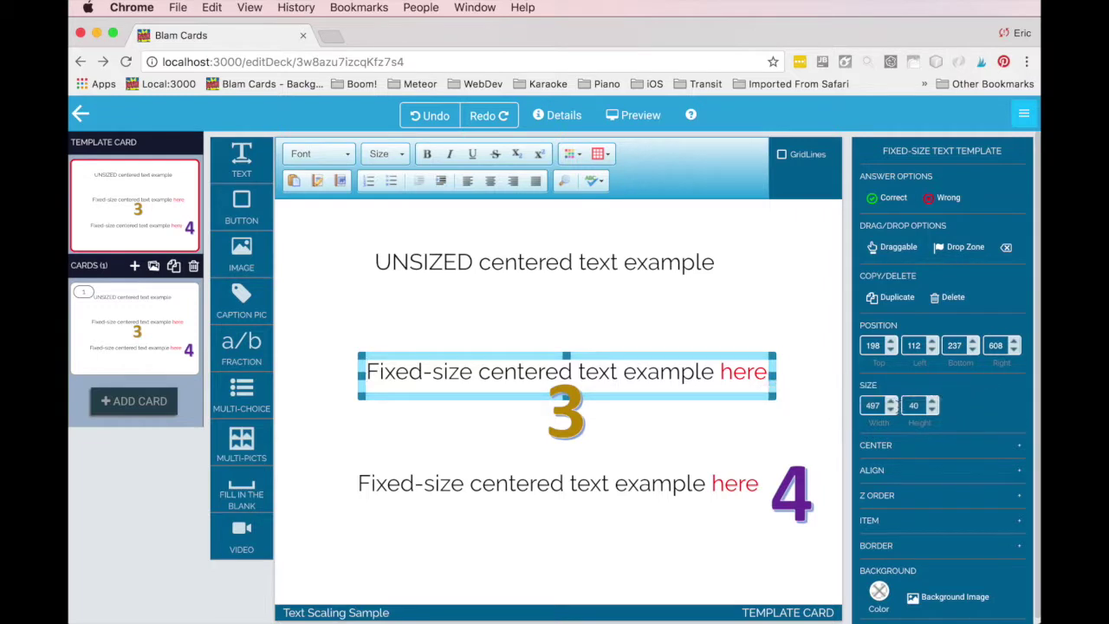
pyautogui.click(892, 402)
pyautogui.click(891, 402)
pyautogui.click(891, 402)
pyautogui.click(892, 402)
pyautogui.click(891, 402)
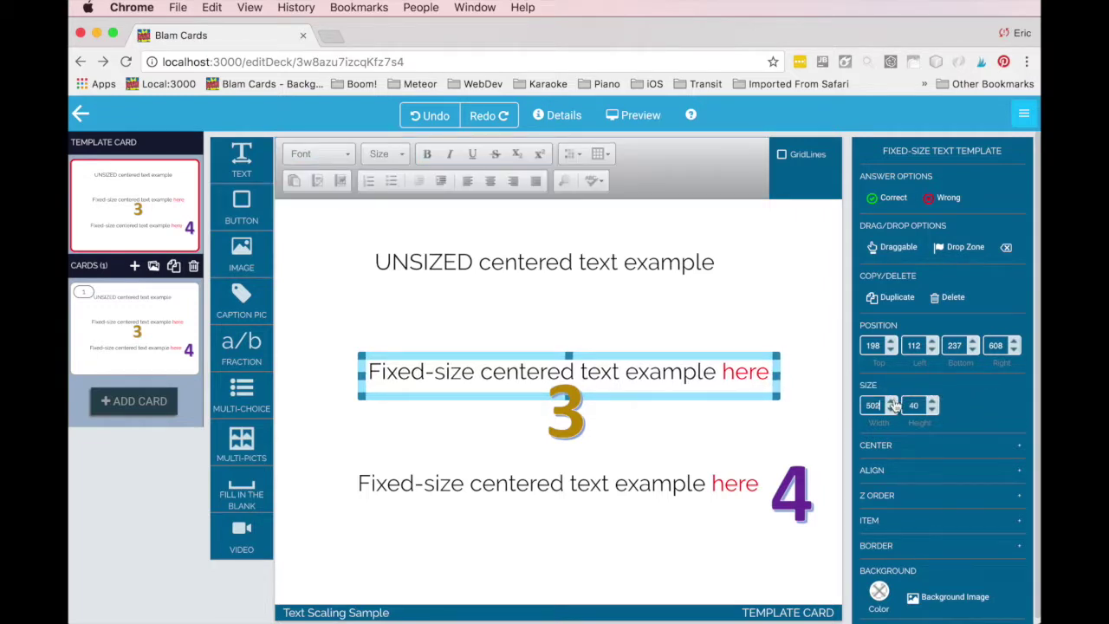
pyautogui.moveTo(893, 403); pyautogui.dragTo(893, 405)
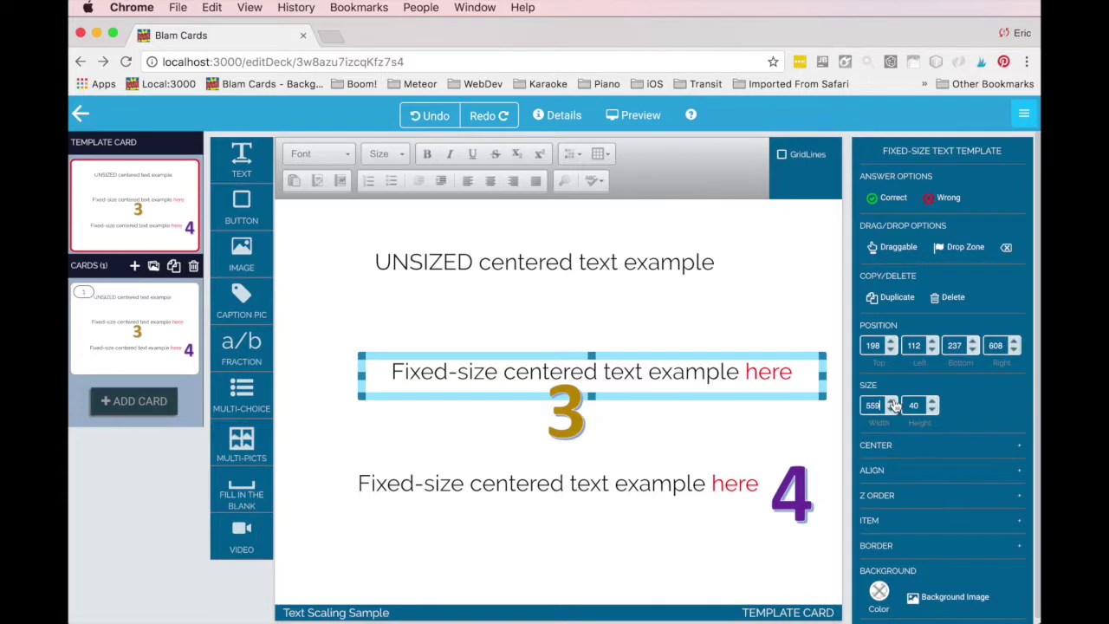
pyautogui.moveTo(893, 405); pyautogui.dragTo(893, 404)
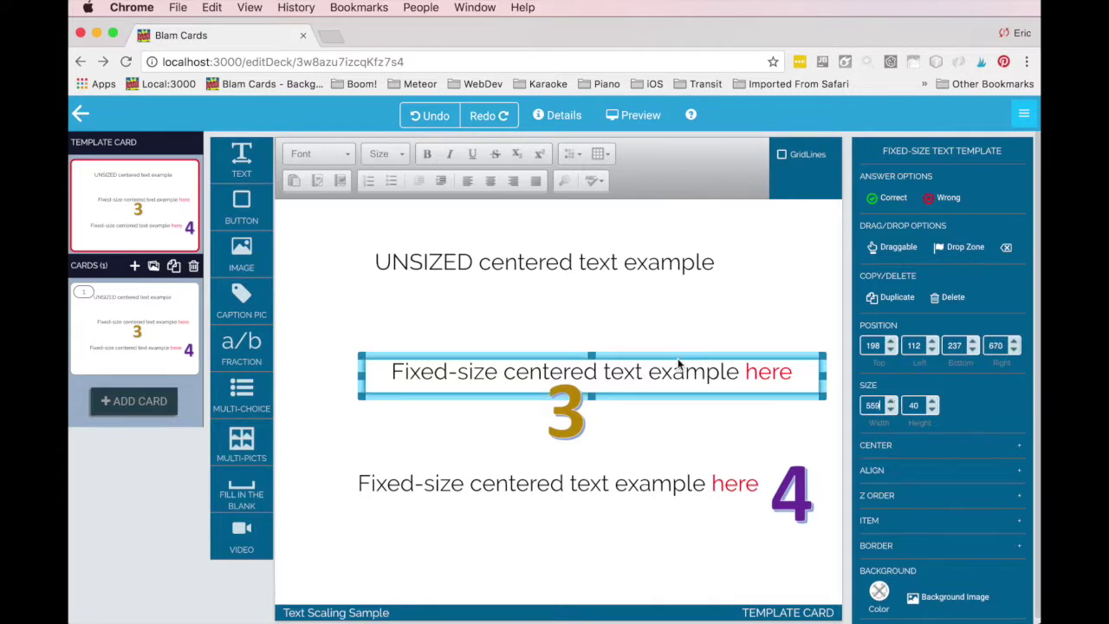
pyautogui.click(884, 445)
pyautogui.click(894, 469)
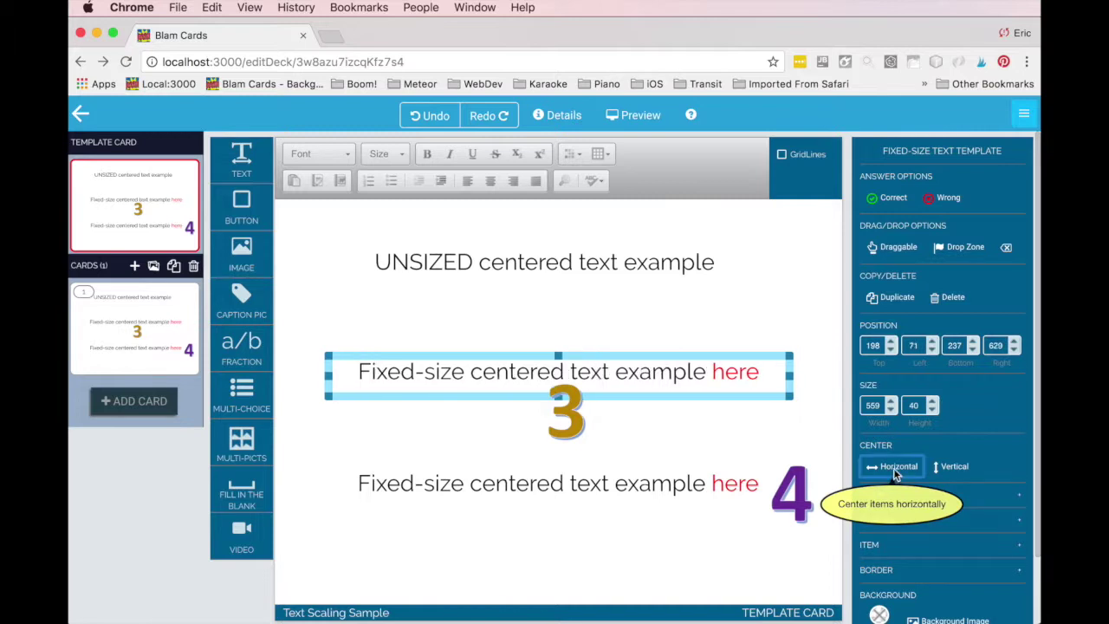
# Switch to Safari, move the 3 image to about top 235, left 274, and compare the card with the Chrome version.
pyautogui.press('super+Tab')
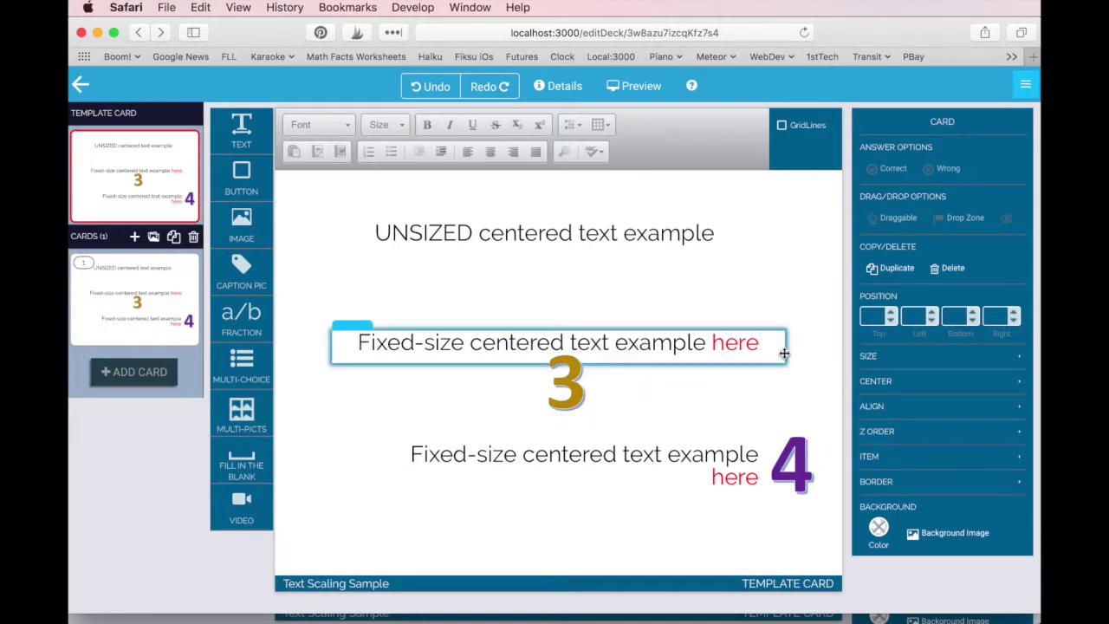
pyautogui.click(571, 389)
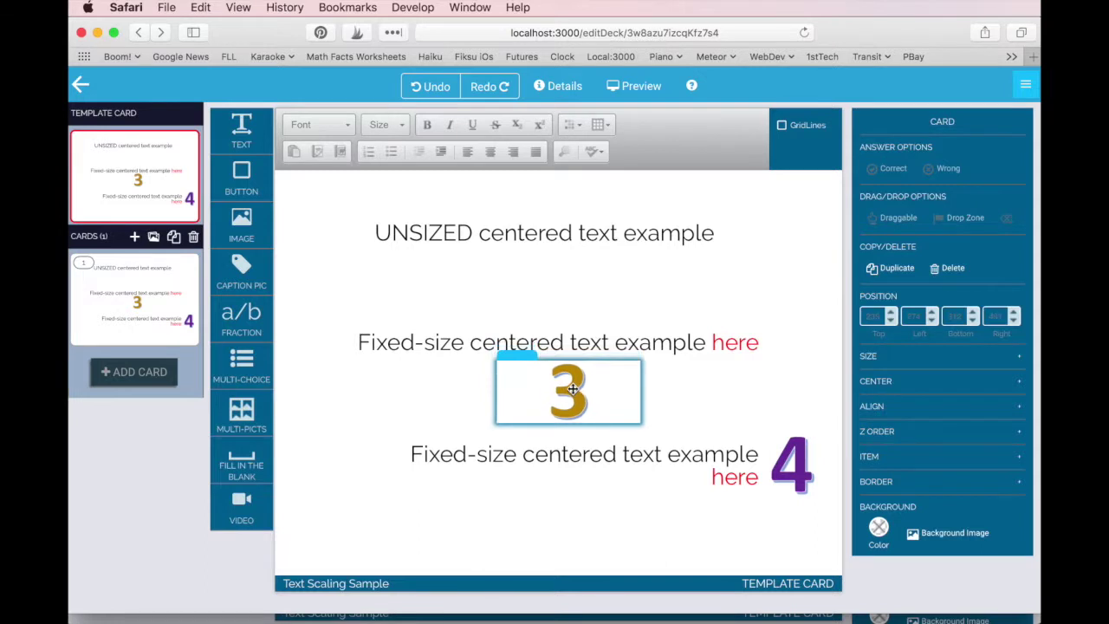
pyautogui.press('super+Tab')
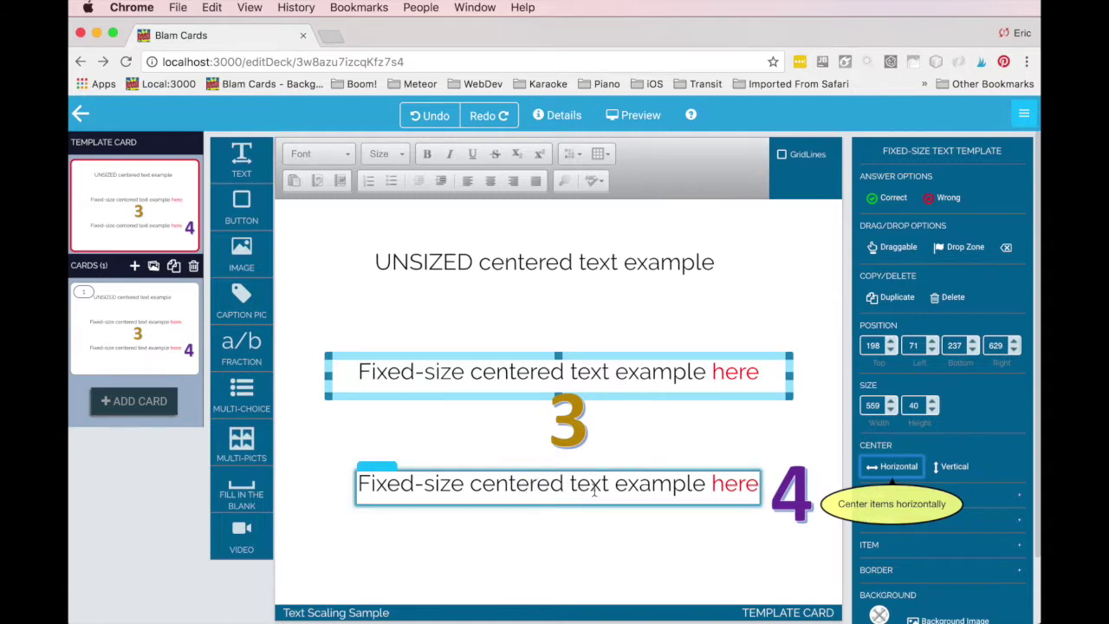
pyautogui.click(696, 442)
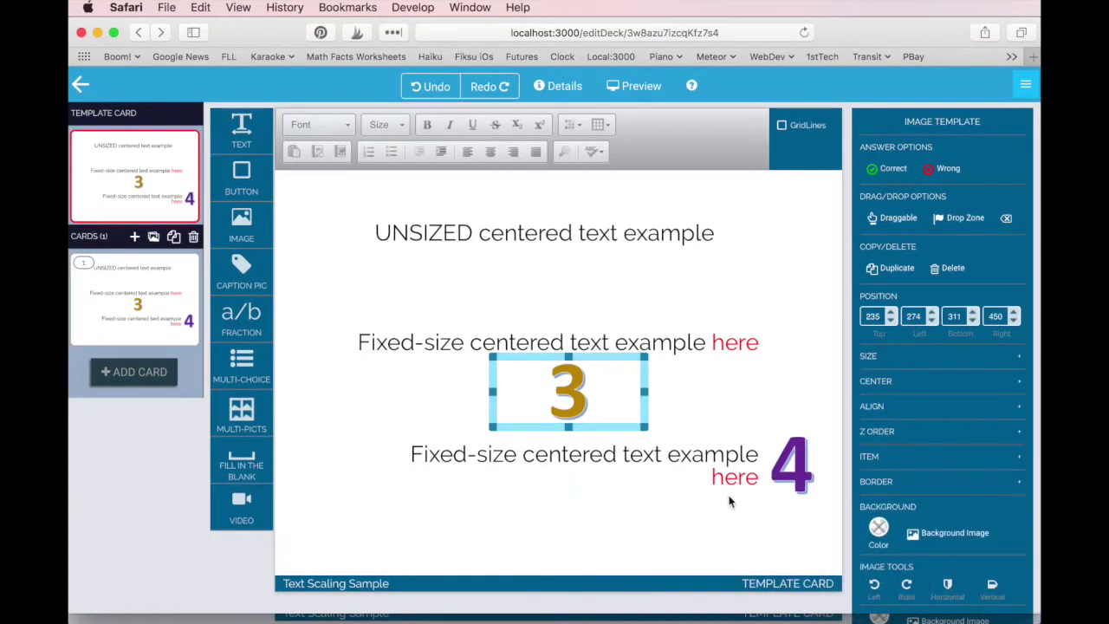
# Select the lower fixed-size text box on the template card and increase its width to 513.
pyautogui.click(731, 499)
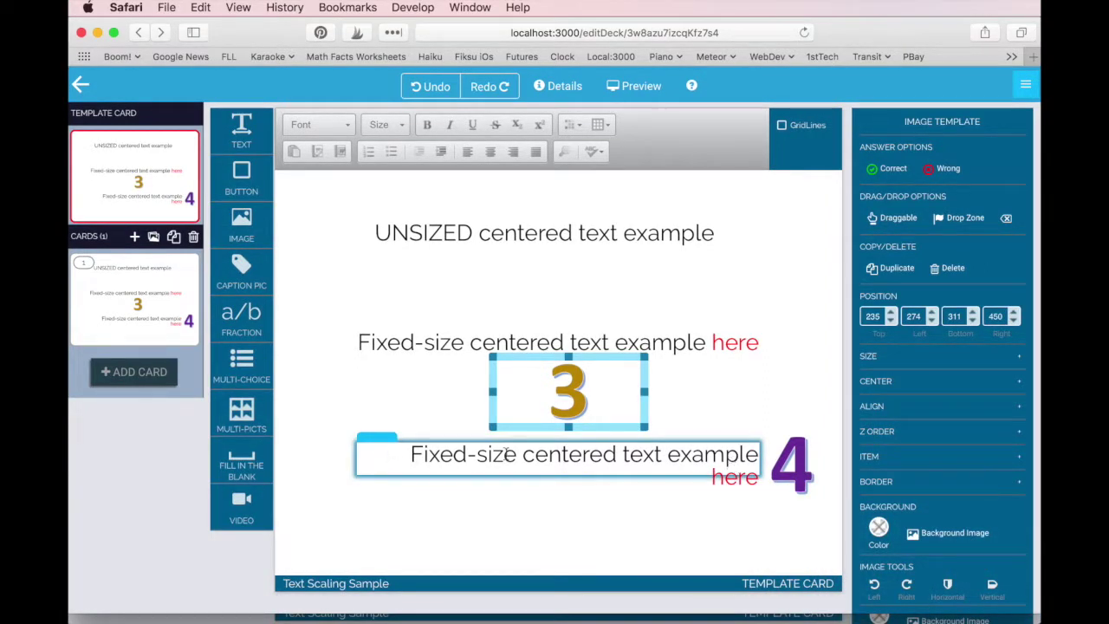
pyautogui.click(760, 468)
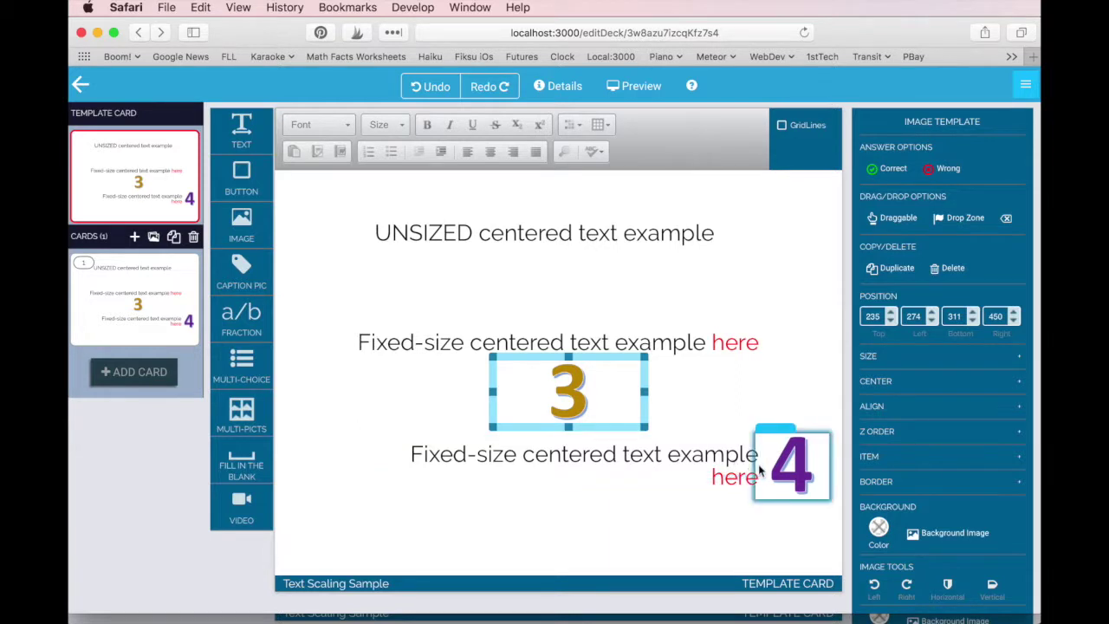
pyautogui.click(758, 470)
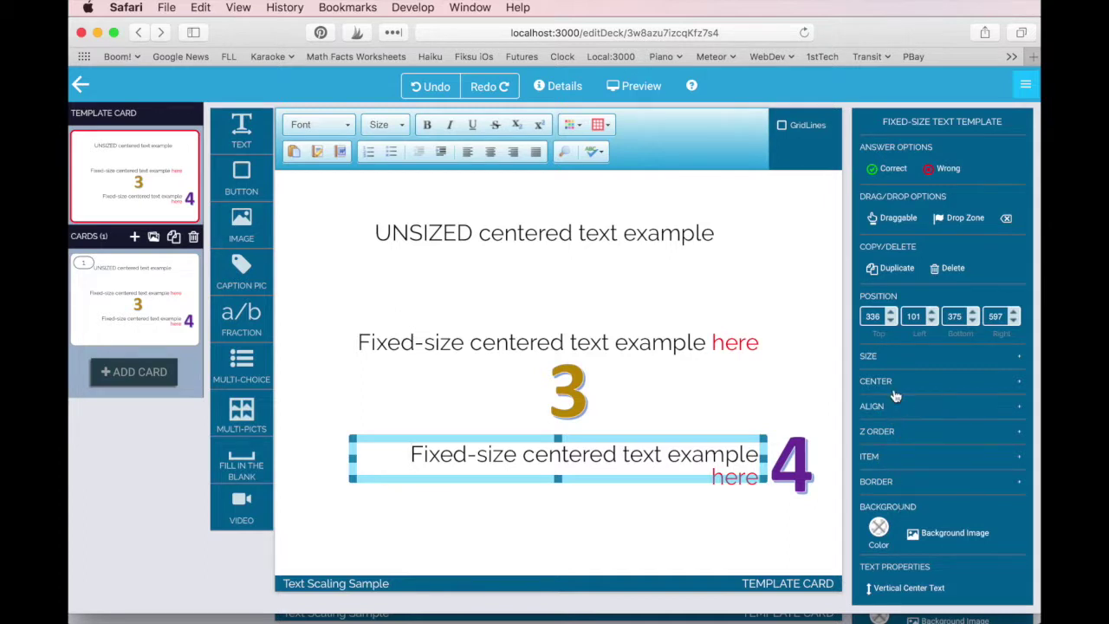
pyautogui.click(894, 359)
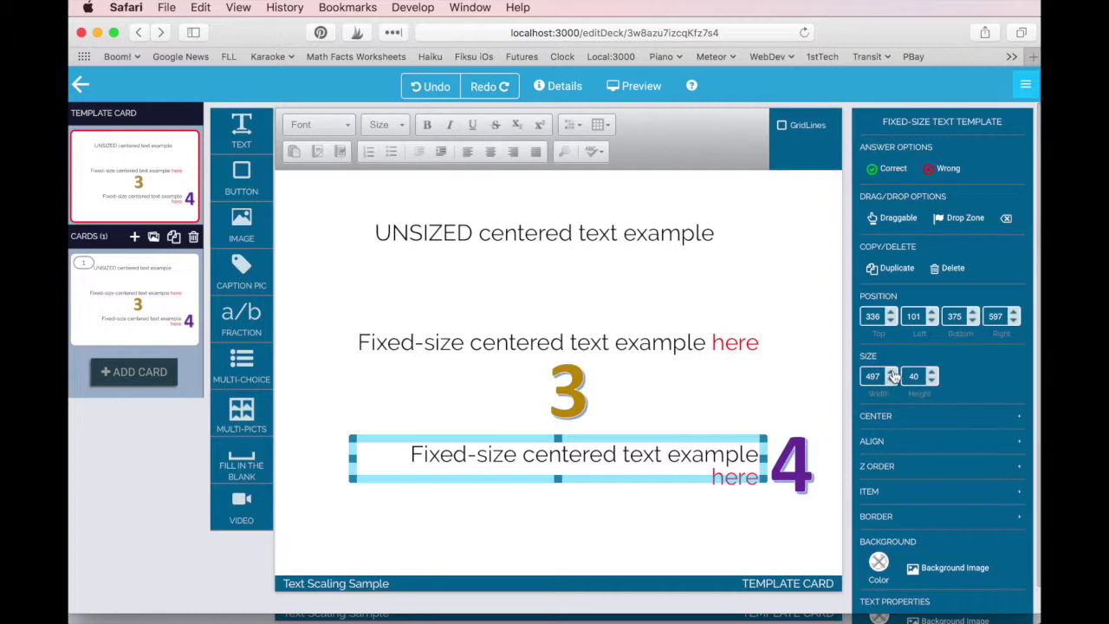
pyautogui.click(893, 373)
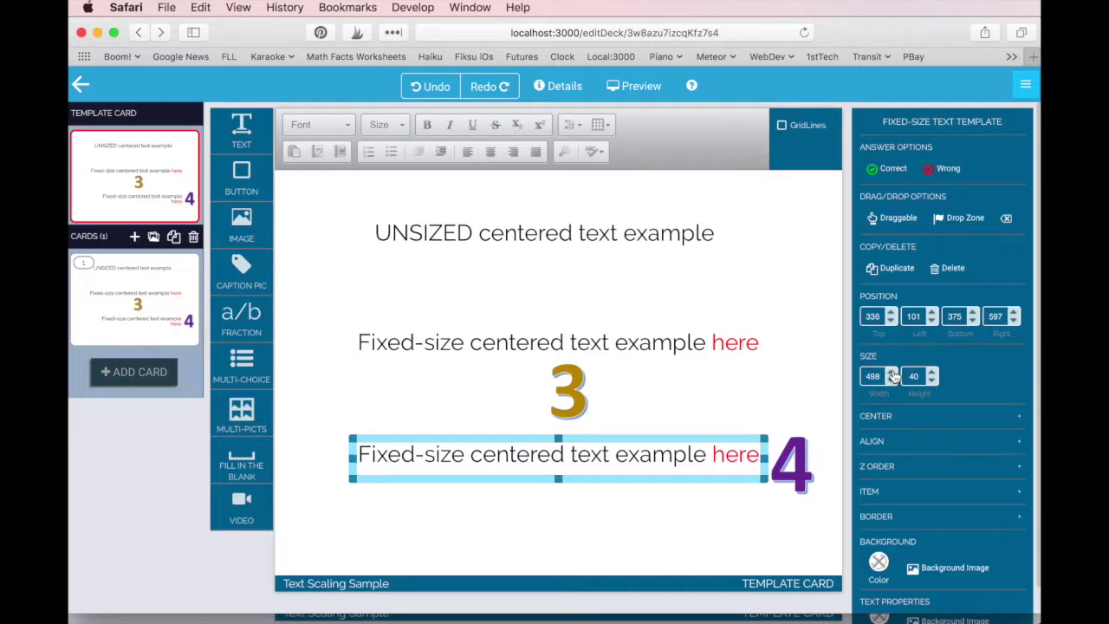
pyautogui.tripleClick(892, 373)
pyautogui.click(893, 373)
pyautogui.click(893, 373)
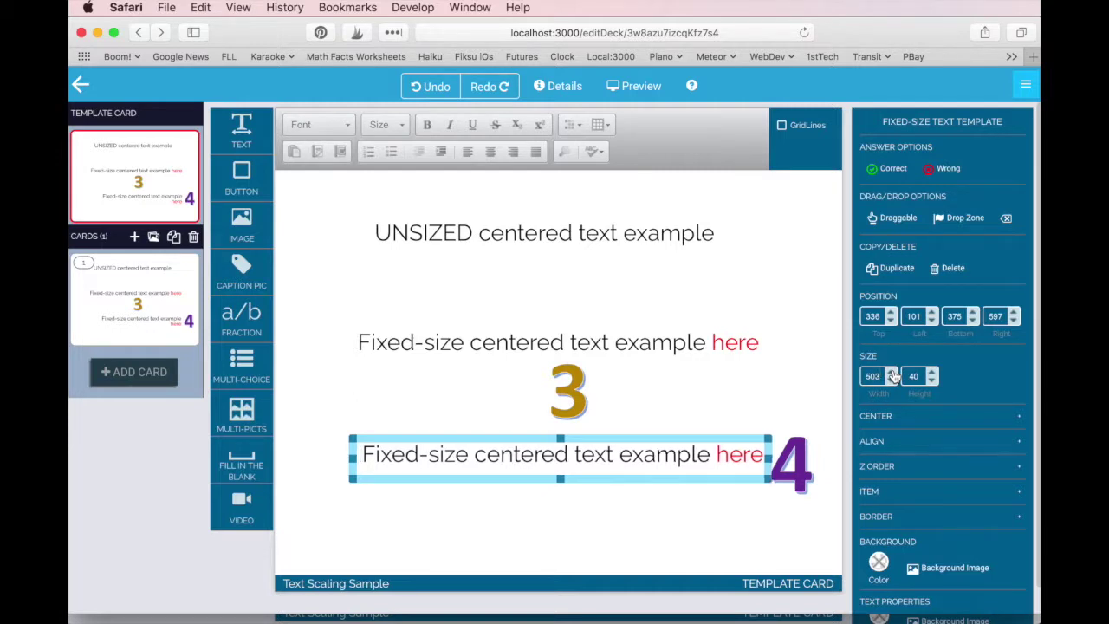
pyautogui.click(893, 373)
pyautogui.click(892, 373)
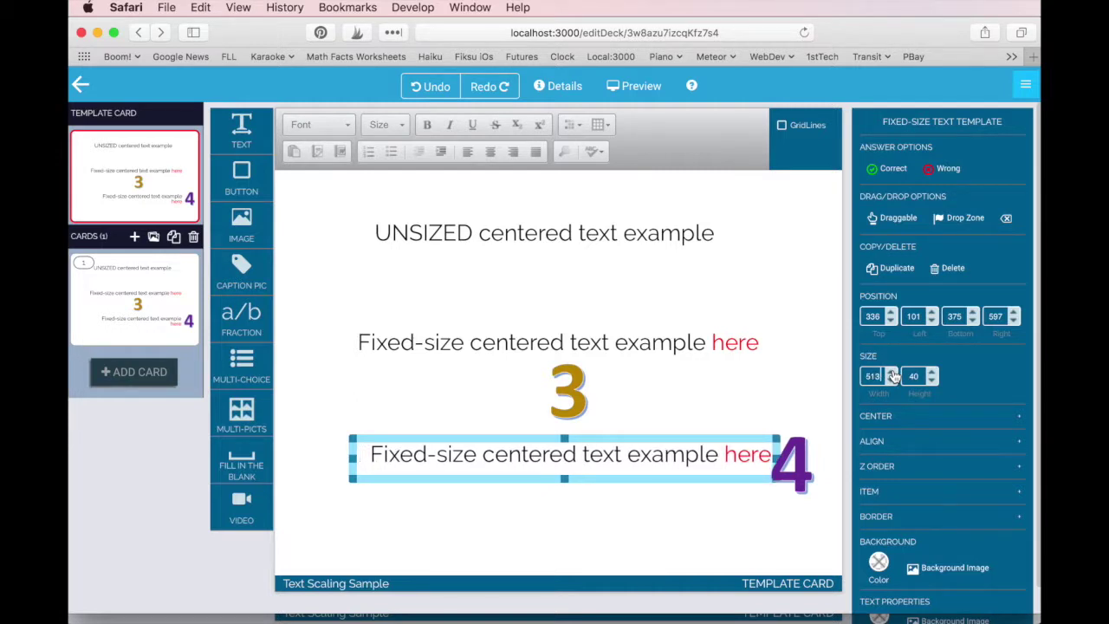
# Increase the lower text box's width to 548 and move it to about top 358, left 63.
pyautogui.click(419, 449)
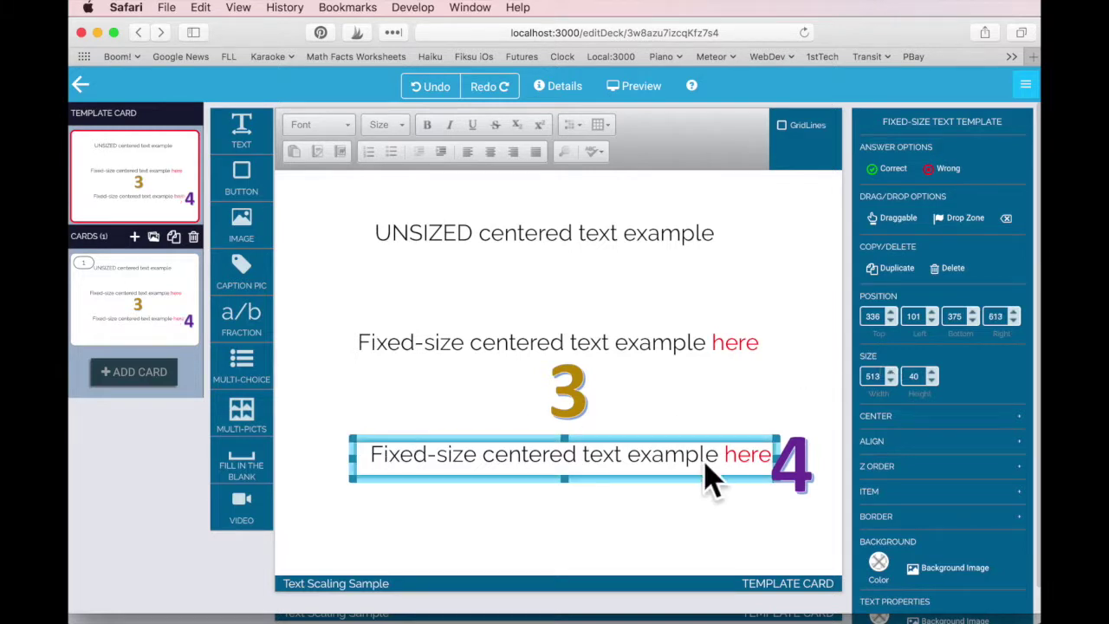
pyautogui.moveTo(722, 444); pyautogui.dragTo(704, 450)
pyautogui.click(890, 371)
pyautogui.click(891, 371)
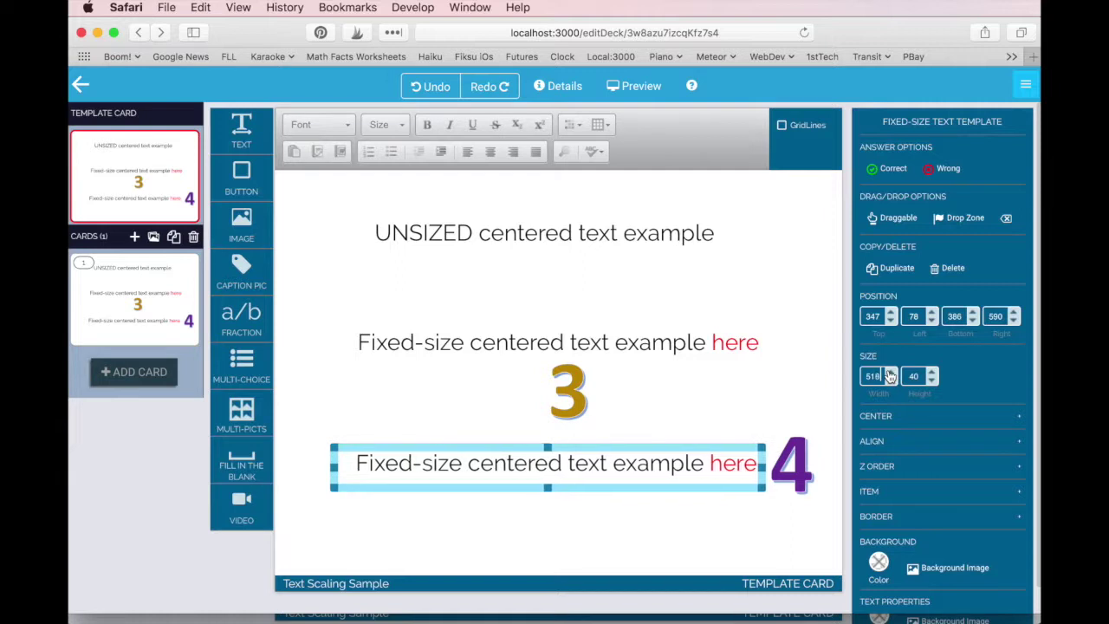
pyautogui.click(891, 375)
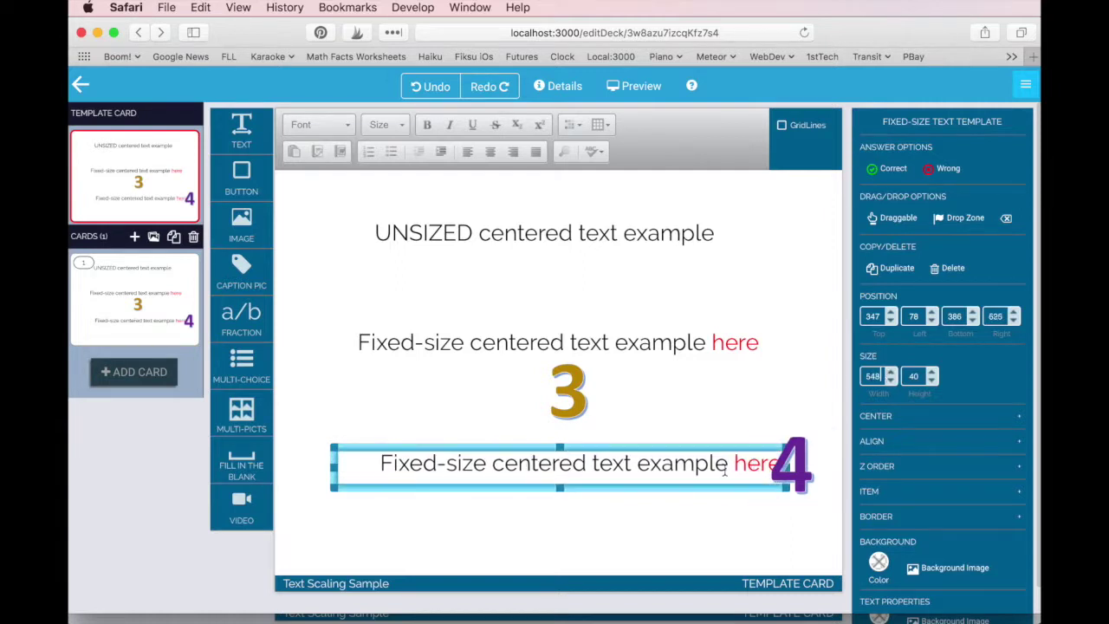
pyautogui.moveTo(719, 448)
pyautogui.mouseDown()
pyautogui.moveTo(702, 463)
pyautogui.moveTo(710, 458)
pyautogui.mouseUp()
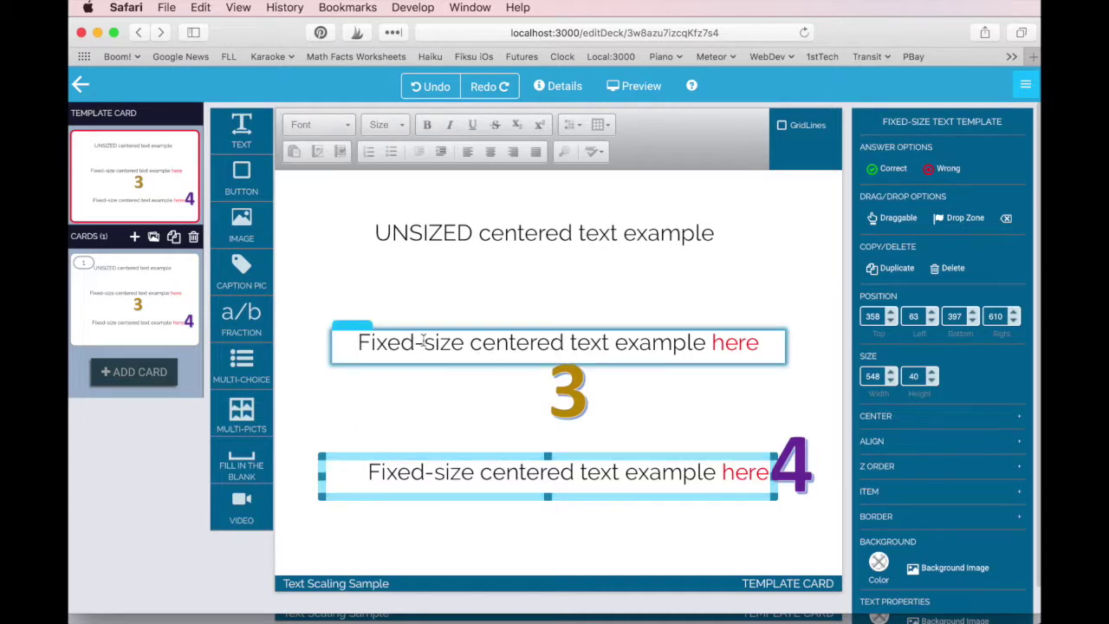
# Add a second card to the deck from the template.
pyautogui.click(364, 335)
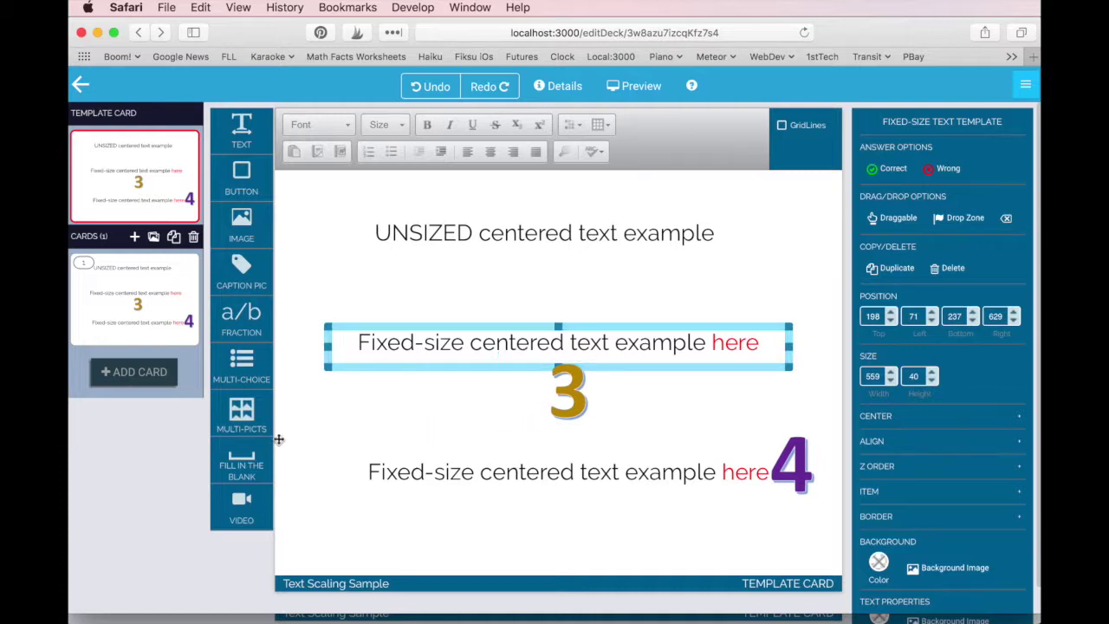
pyautogui.click(150, 375)
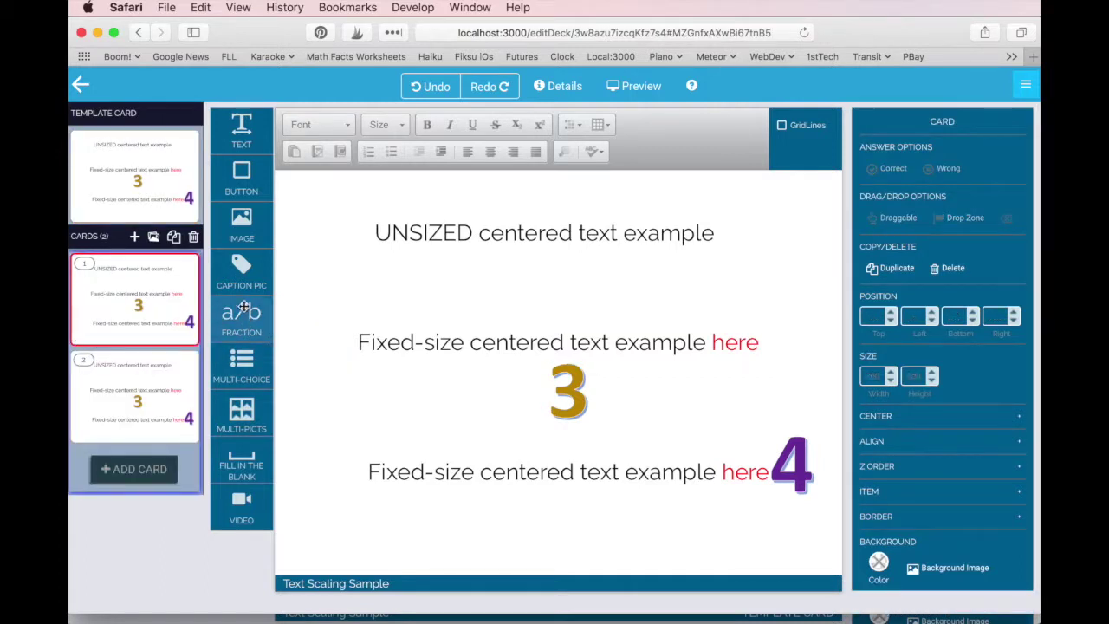
pyautogui.click(409, 240)
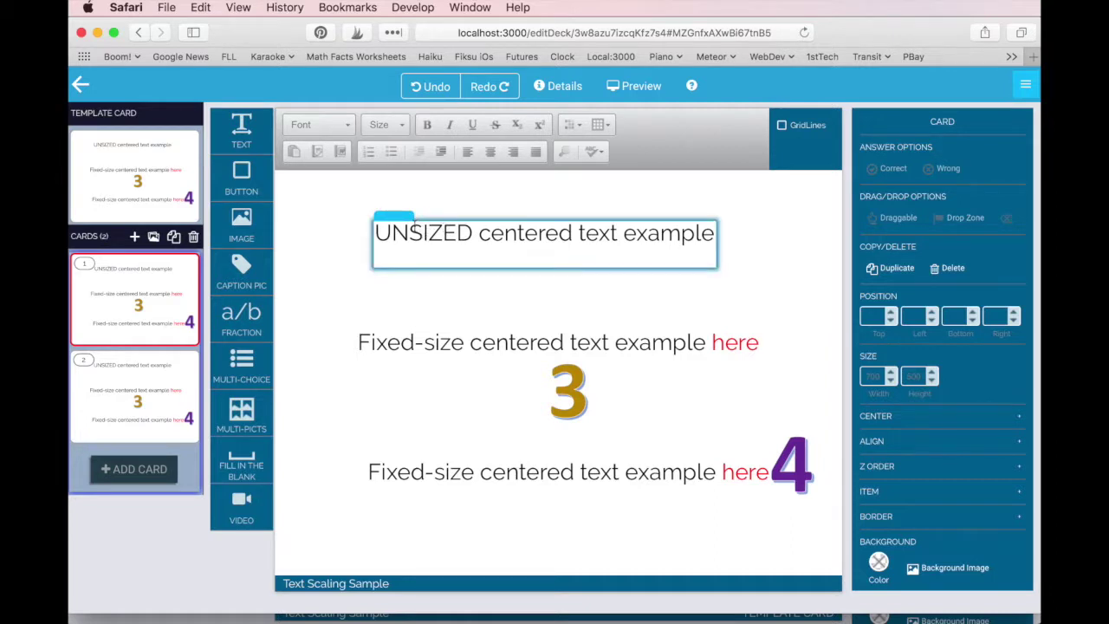
pyautogui.click(276, 201)
# On the template card, widen the UNSIZED text box to about 481 and move it to about top 33, left 125.
pyautogui.click(174, 165)
pyautogui.click(443, 241)
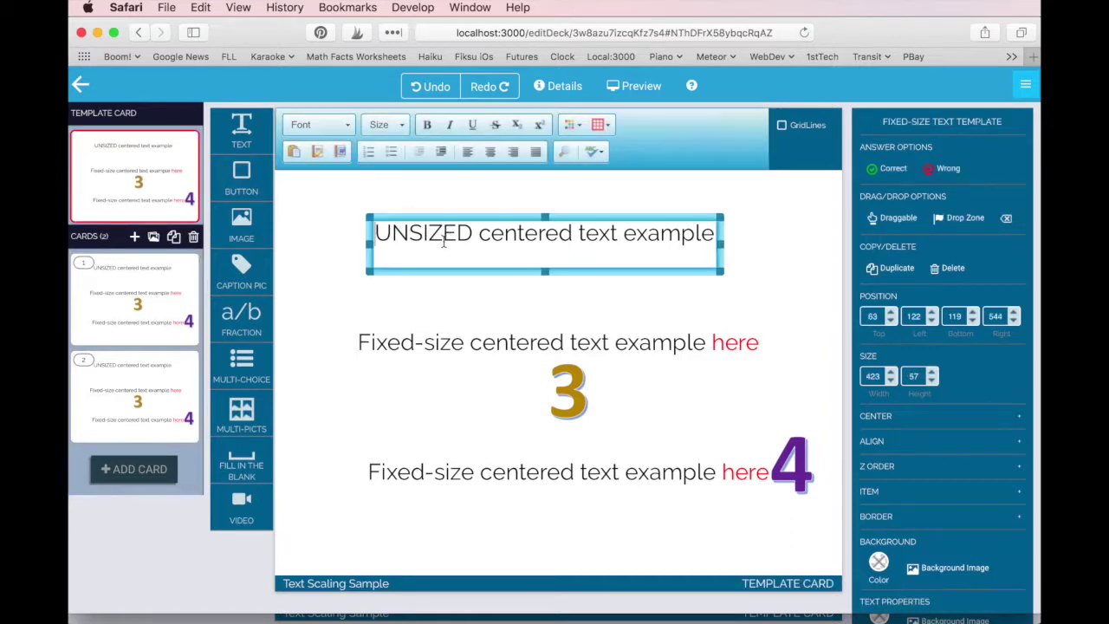
pyautogui.moveTo(715, 245); pyautogui.dragTo(764, 242)
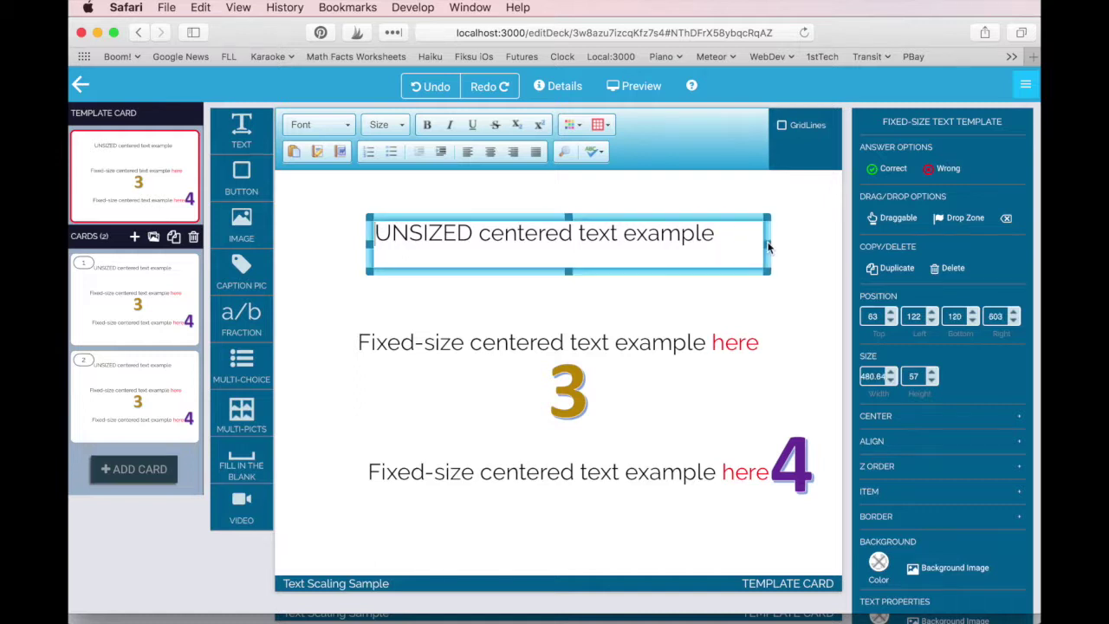
pyautogui.moveTo(624, 215); pyautogui.dragTo(625, 191)
# Replace the UNSIZED text with "Absolute Value" and narrow its box to about 208 wide.
pyautogui.moveTo(444, 209); pyautogui.dragTo(667, 205)
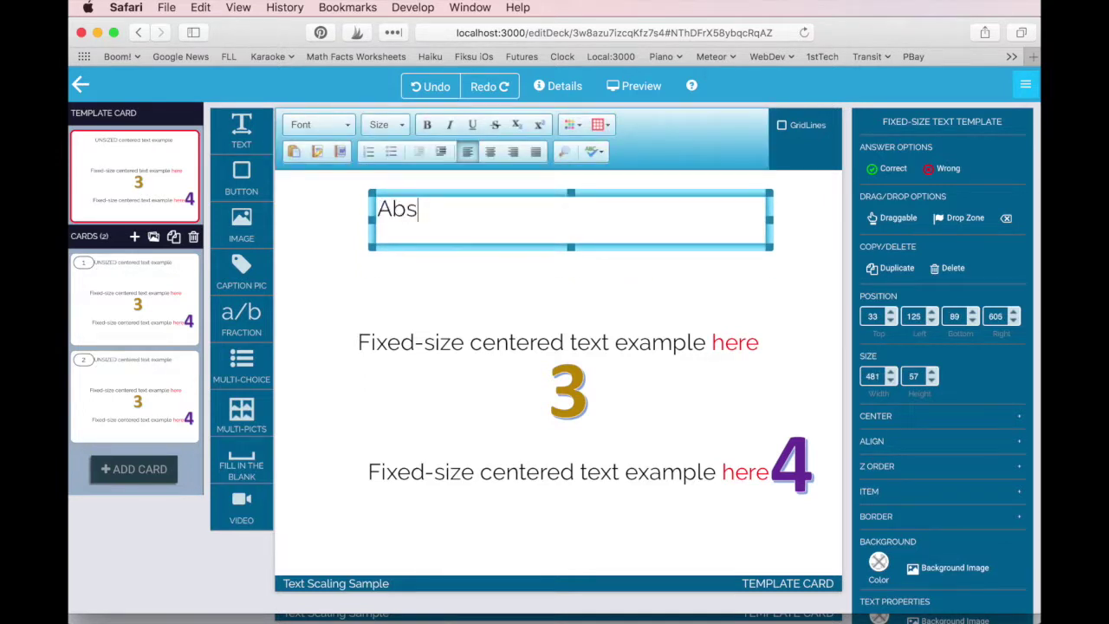
pyautogui.write('olute Value')
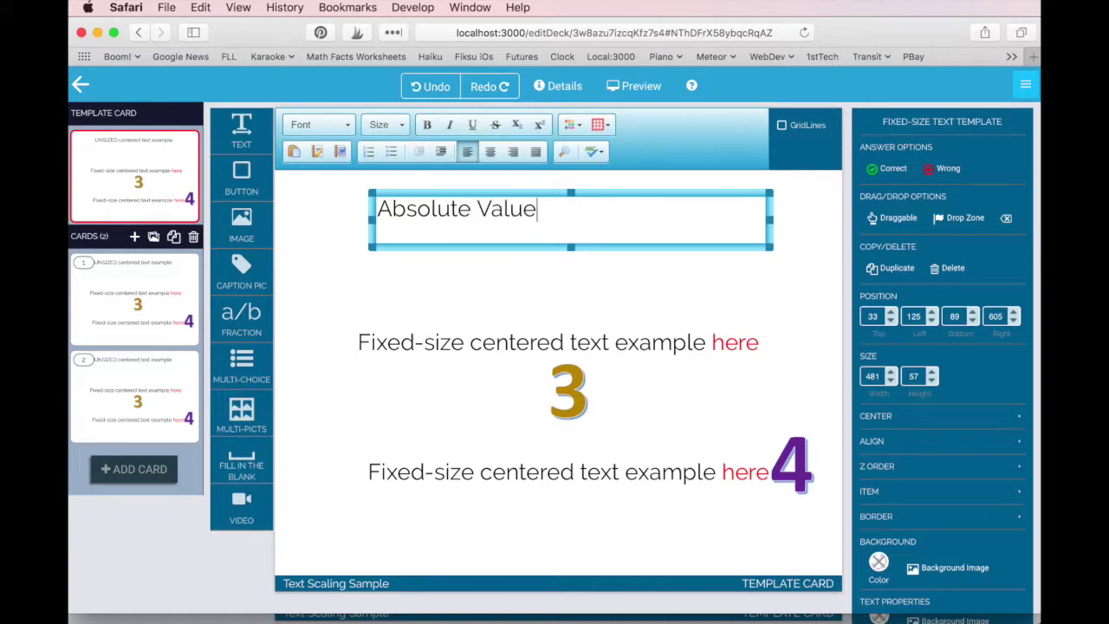
pyautogui.moveTo(770, 220); pyautogui.dragTo(537, 222)
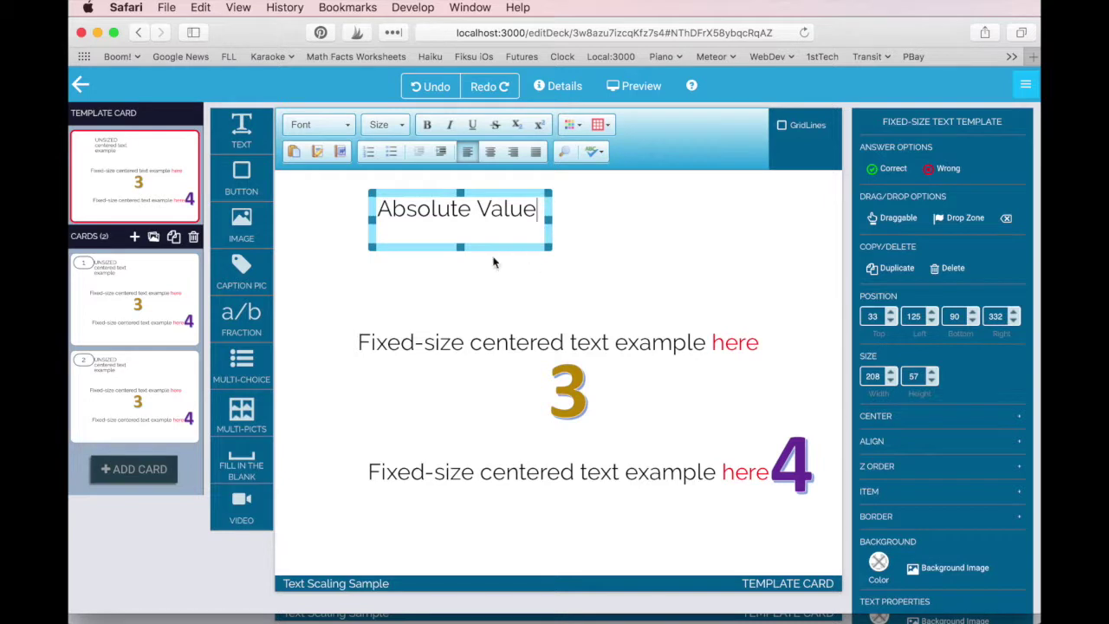
# On card 2, replace the word "Value" in the heading so it reads "Absolute Deviation".
pyautogui.click(165, 377)
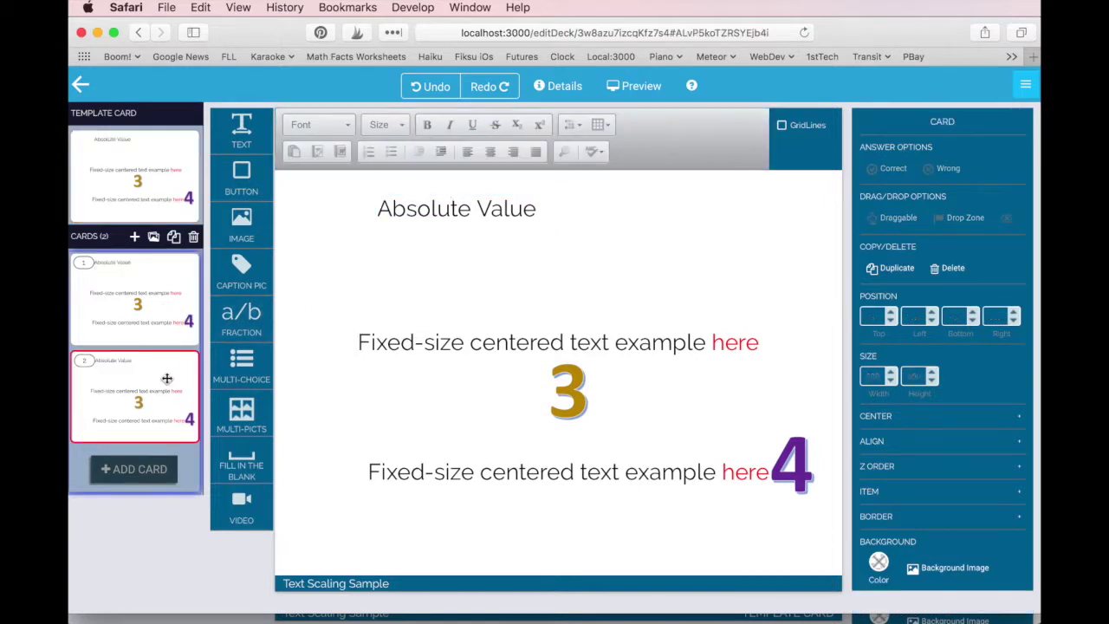
pyautogui.doubleClick(419, 213)
pyautogui.doubleClick(498, 209)
pyautogui.write('D')
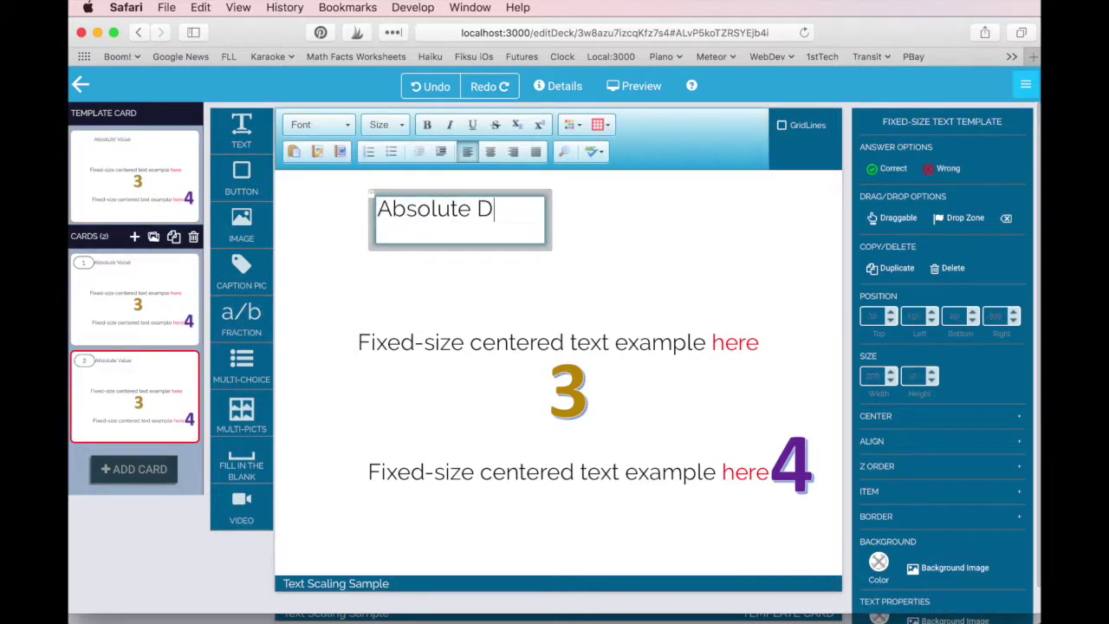
pyautogui.write('eviation')
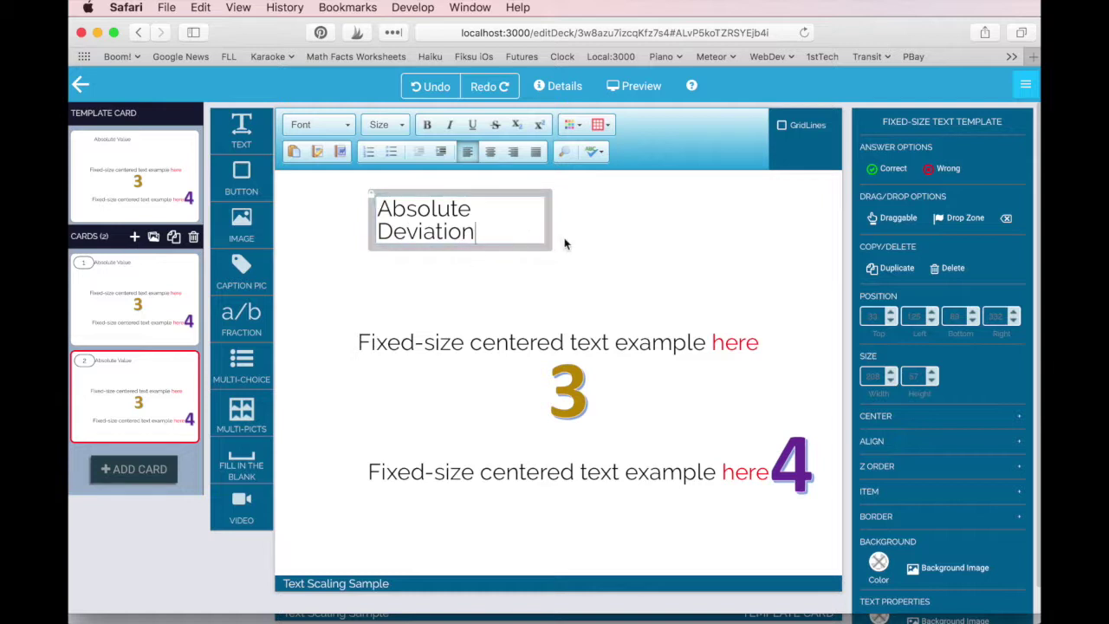
# Widen the template card's "Absolute Value" text box to about 381, and open card 2 to check its heading.
pyautogui.click(186, 164)
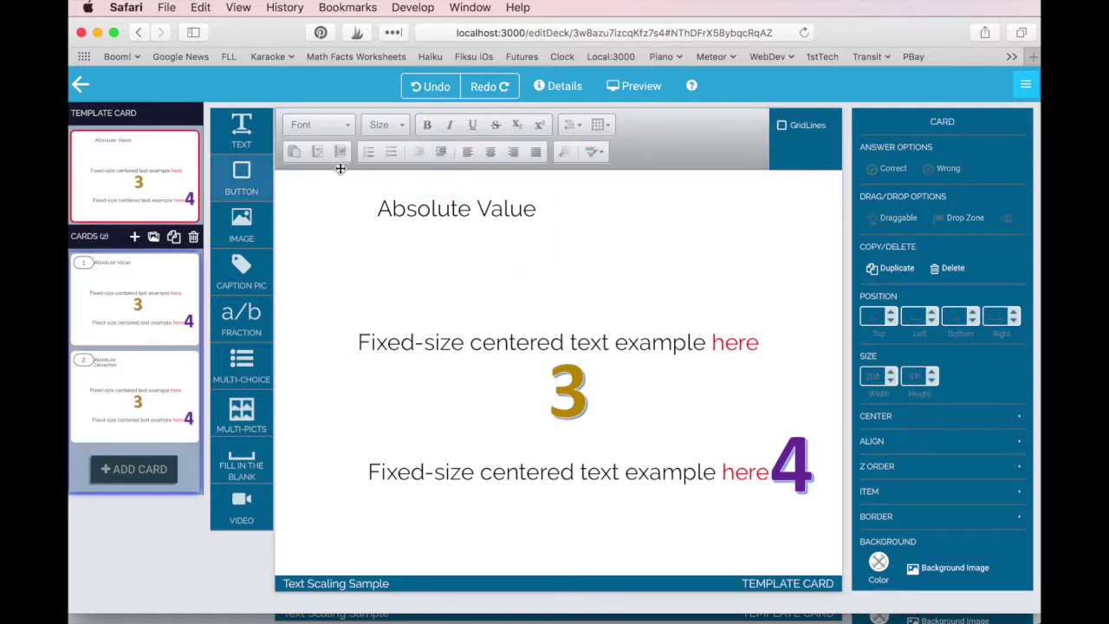
pyautogui.click(548, 215)
pyautogui.moveTo(551, 218); pyautogui.dragTo(690, 211)
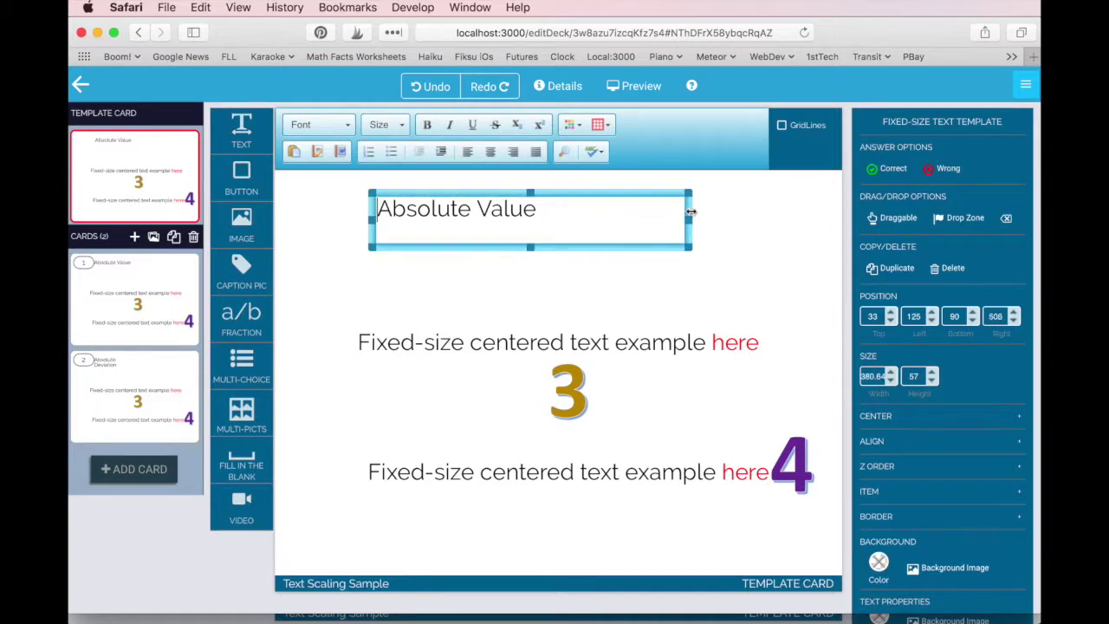
pyautogui.click(198, 381)
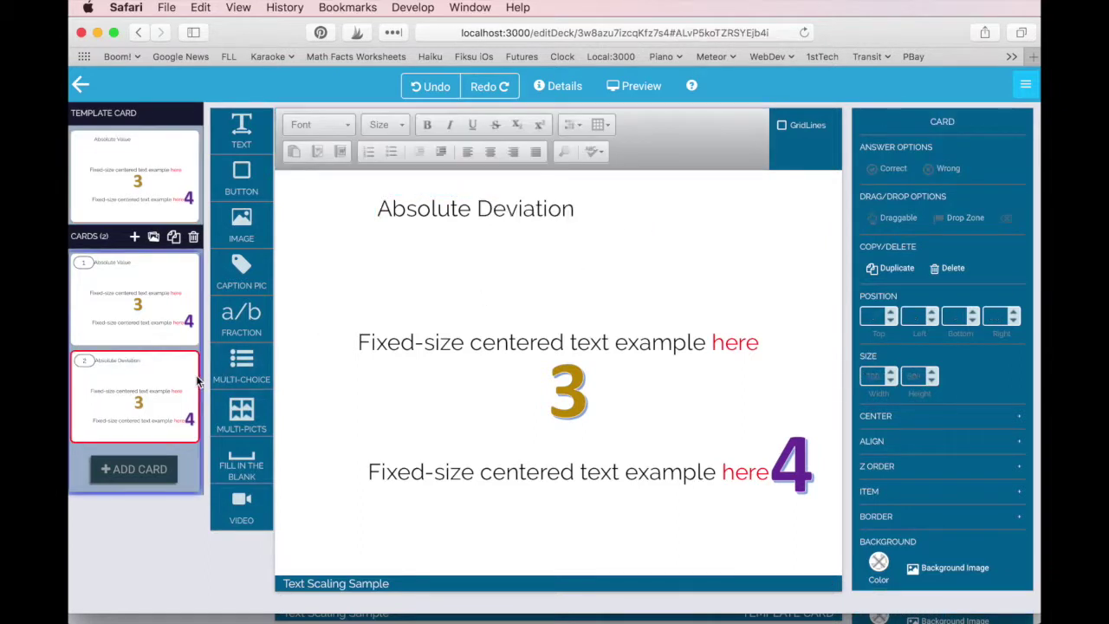